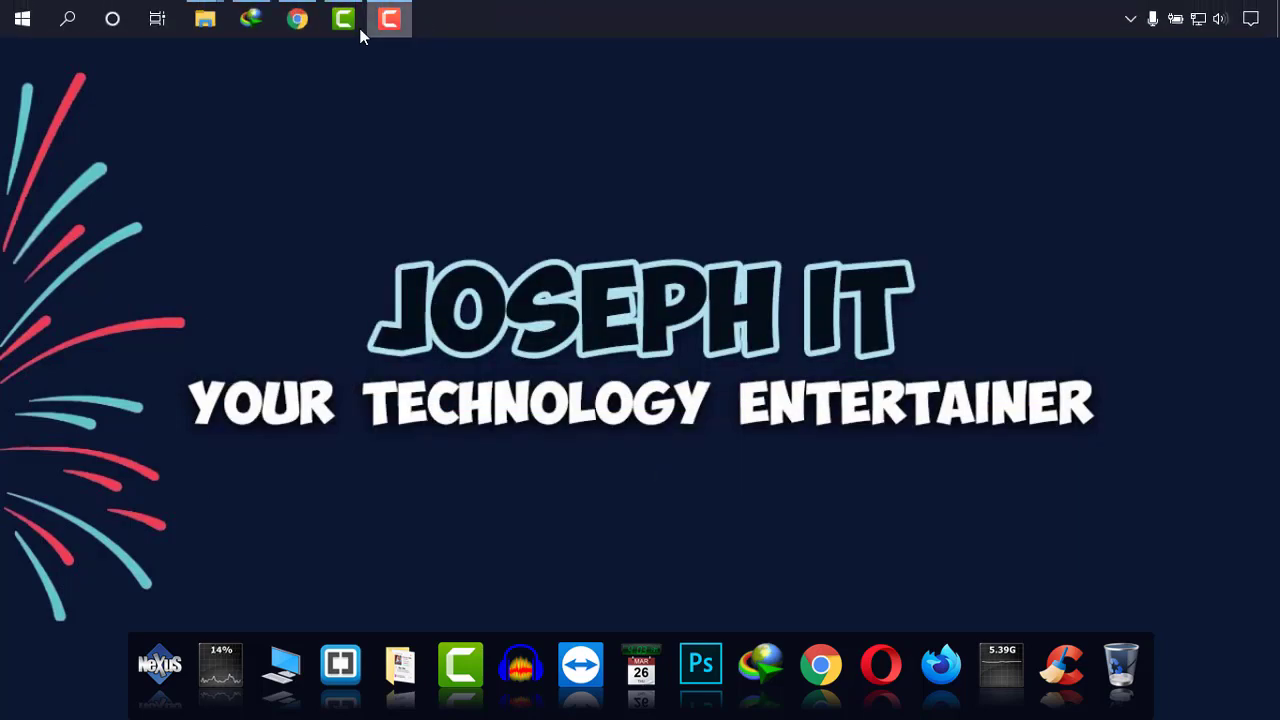
From Pages, go to German Lehrer and open Publishing Tools' Video Library.
mouse_move(640, 18)
click(298, 18)
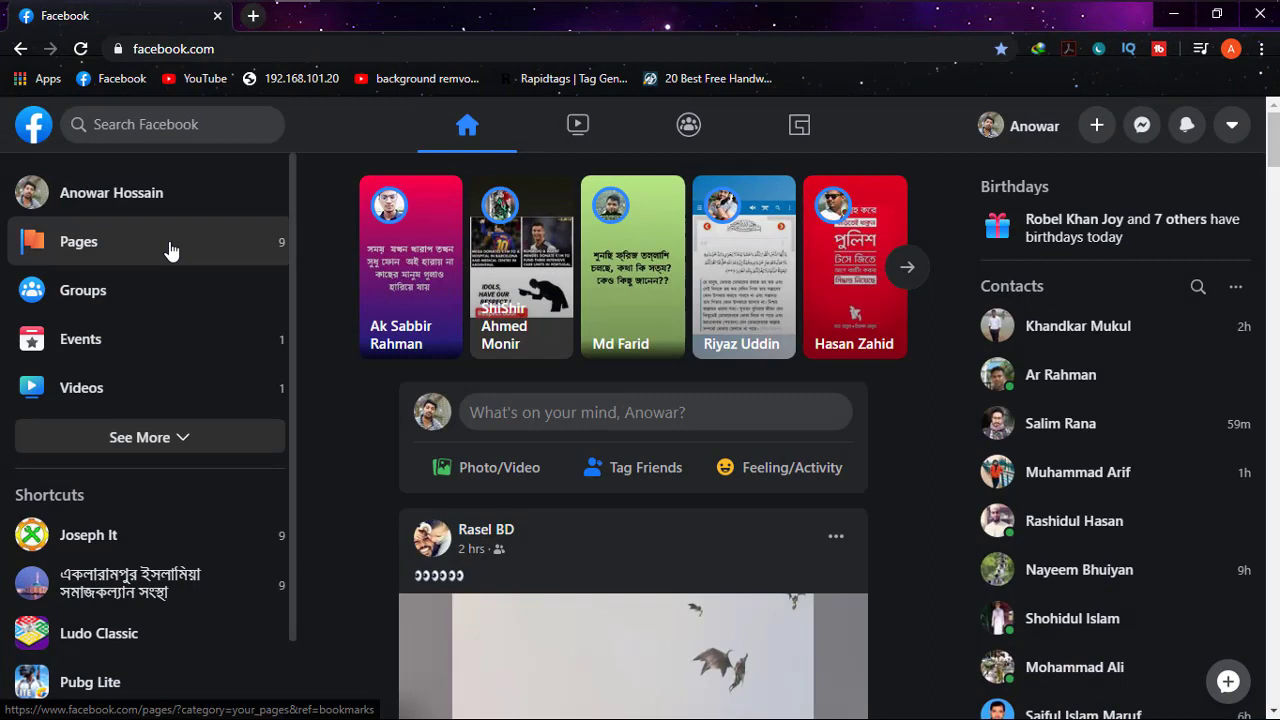
click(173, 249)
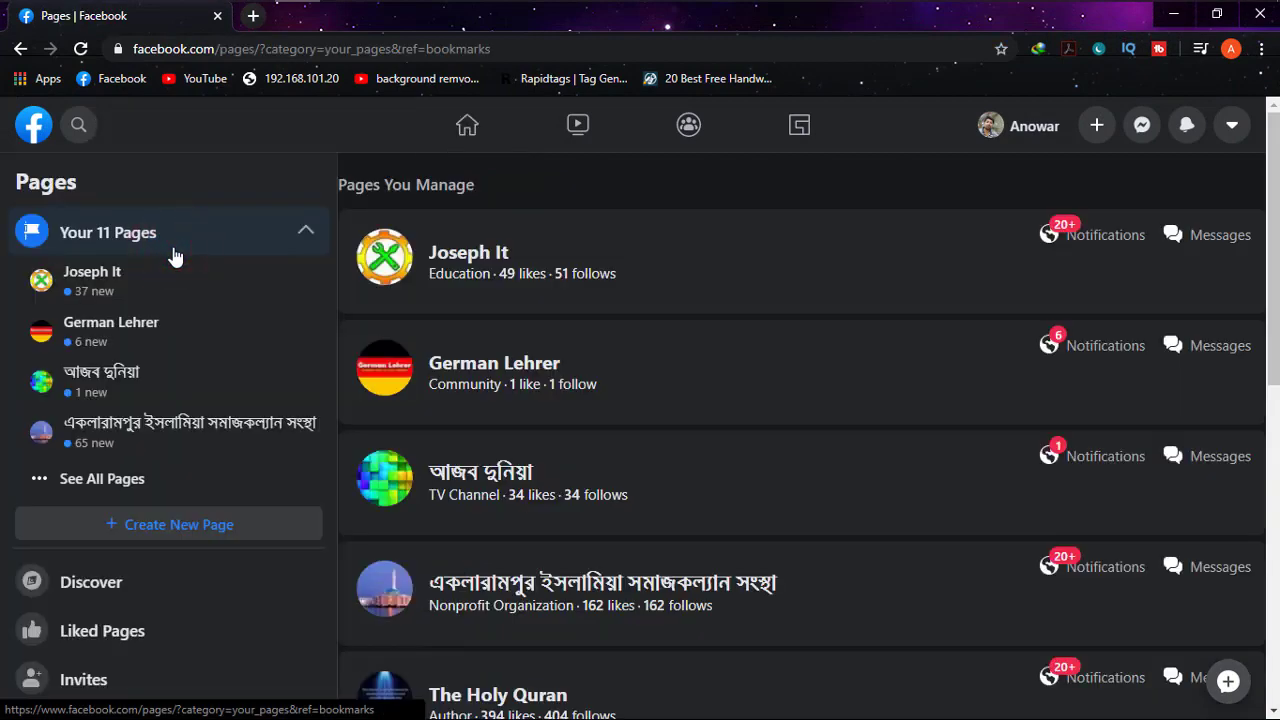
click(555, 373)
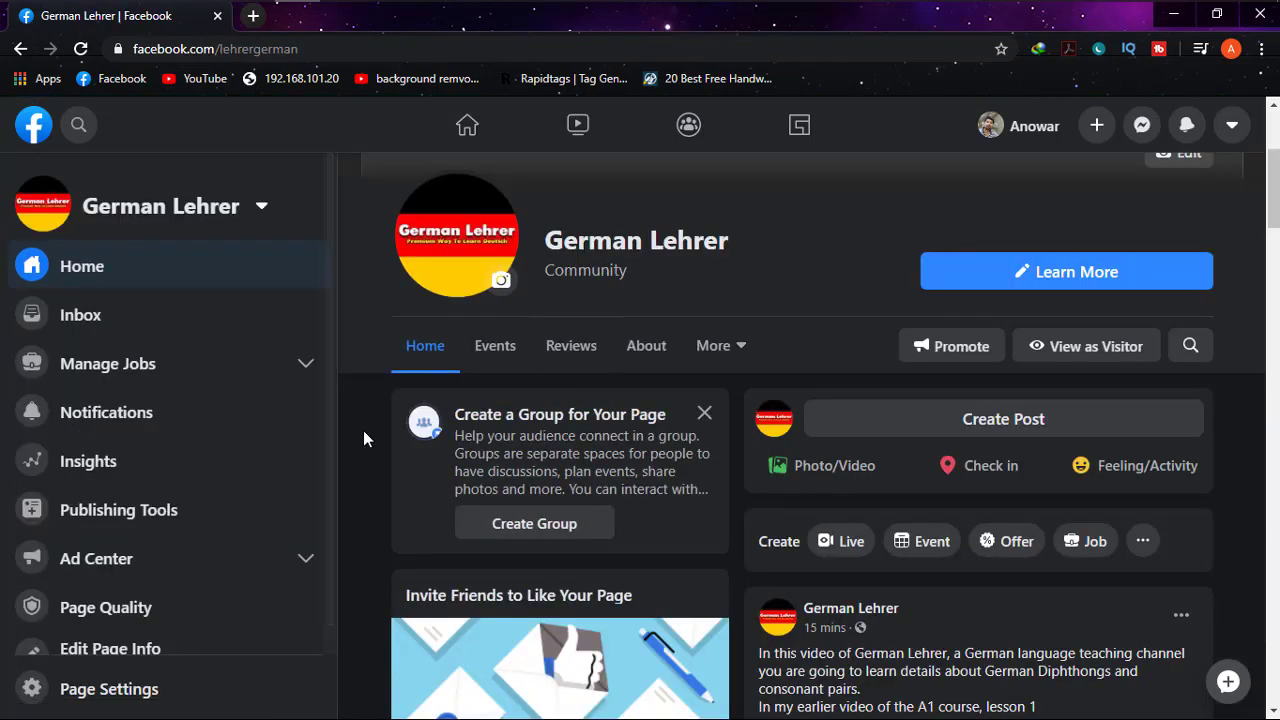
scroll(305, 376, down, 1)
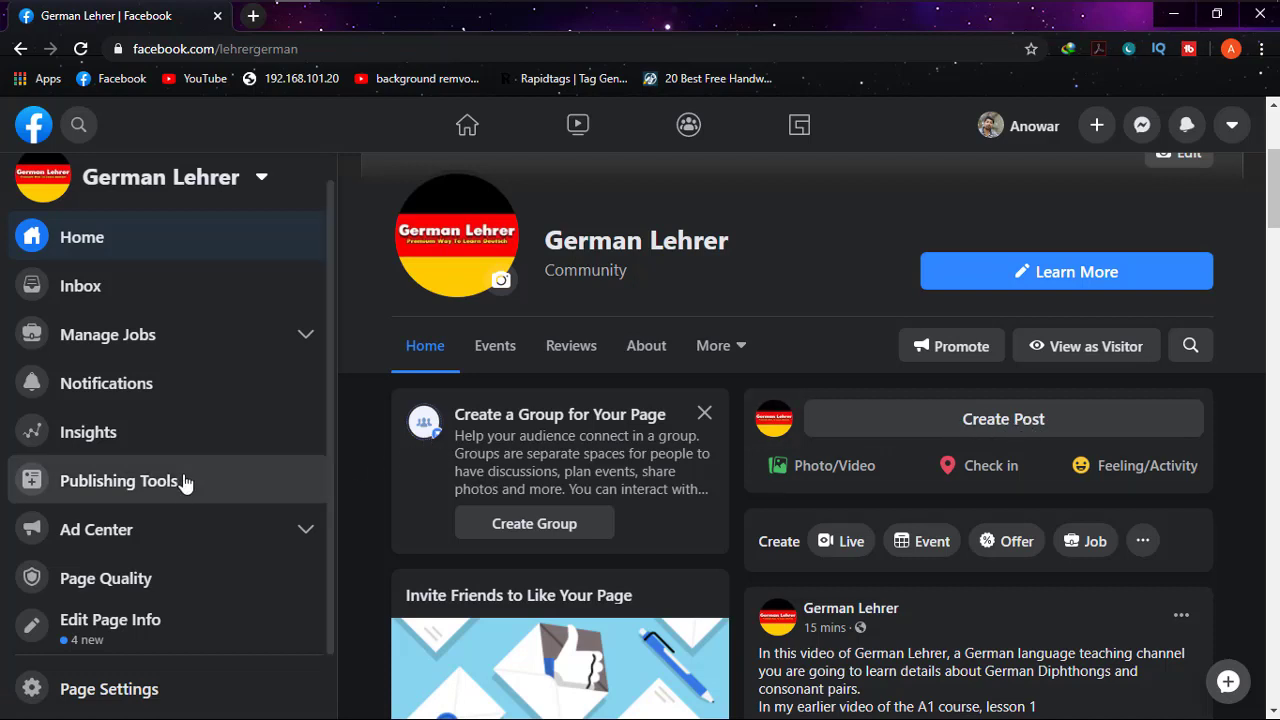
click(235, 487)
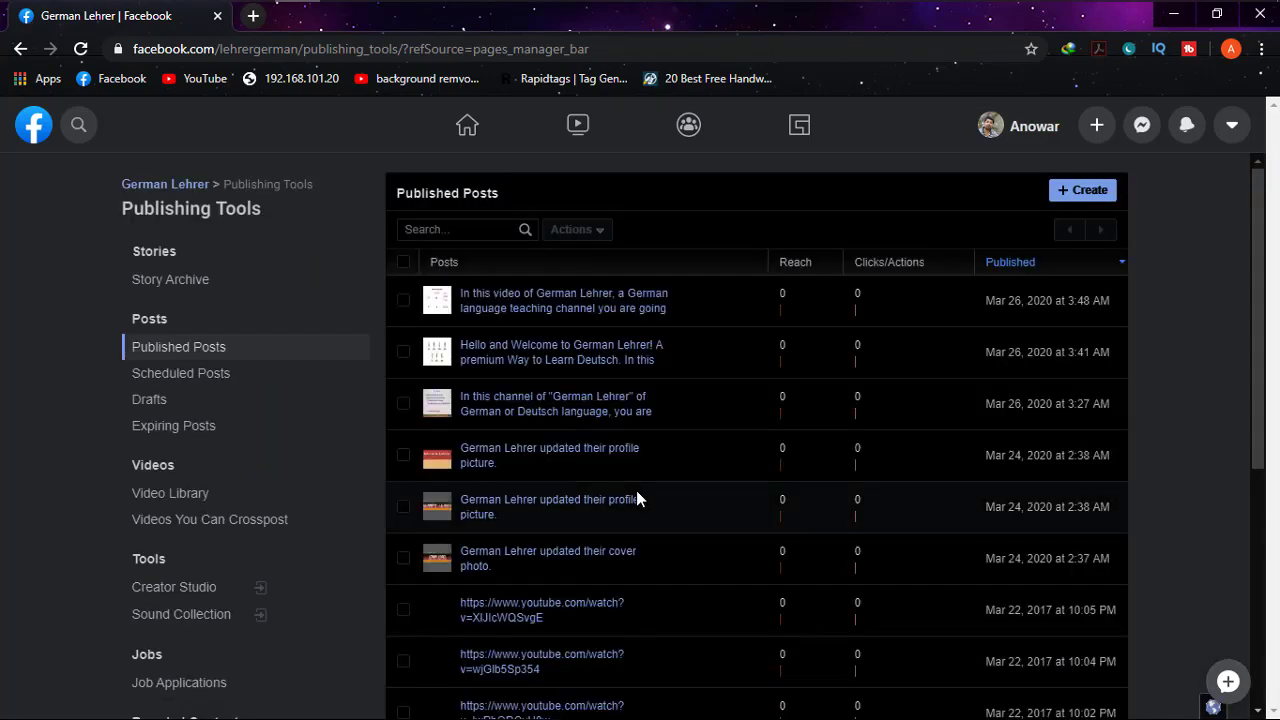
click(187, 500)
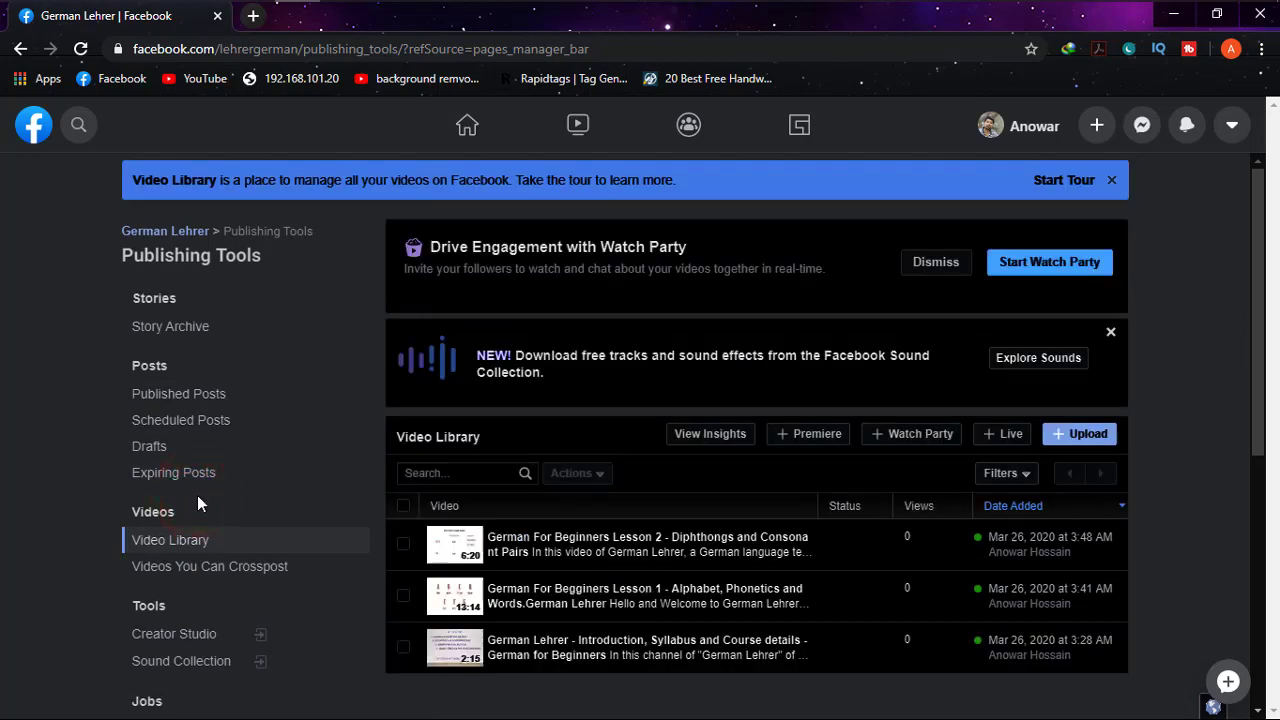
Upload the Lesson 3 personal pronouns mp4 from USB Drive (D:) > German Lehrer.
click(1104, 442)
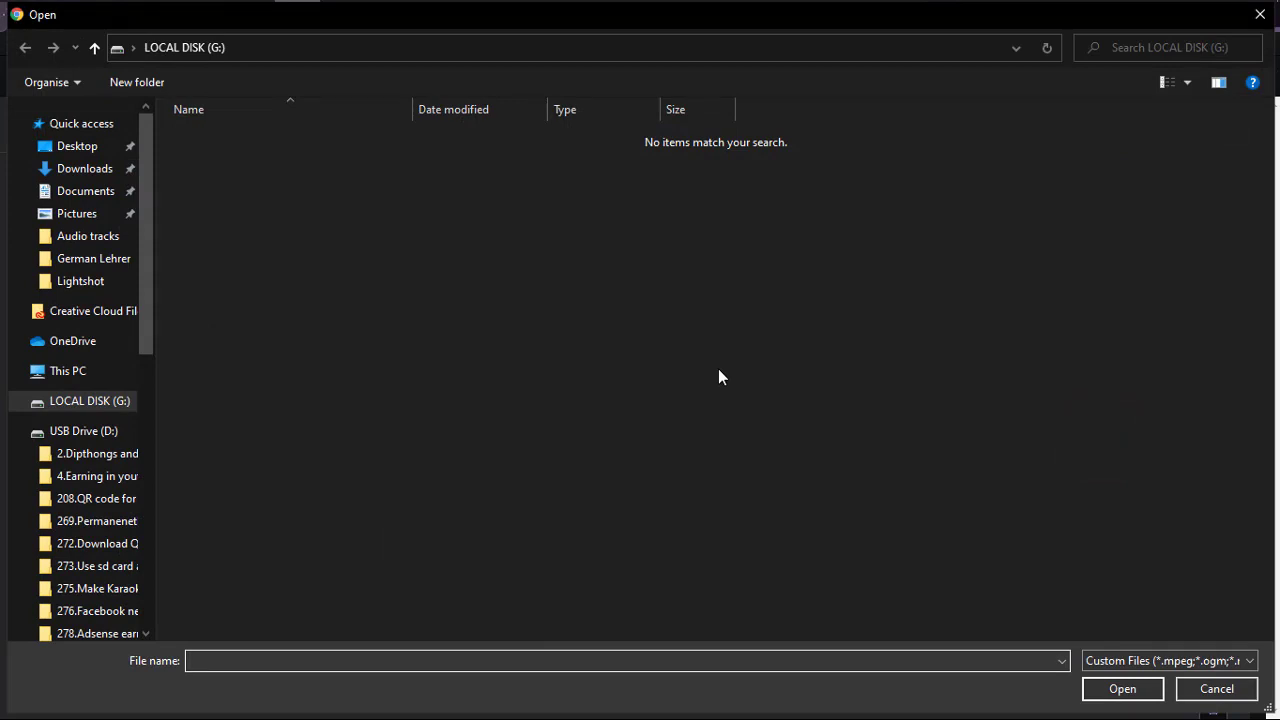
click(93, 258)
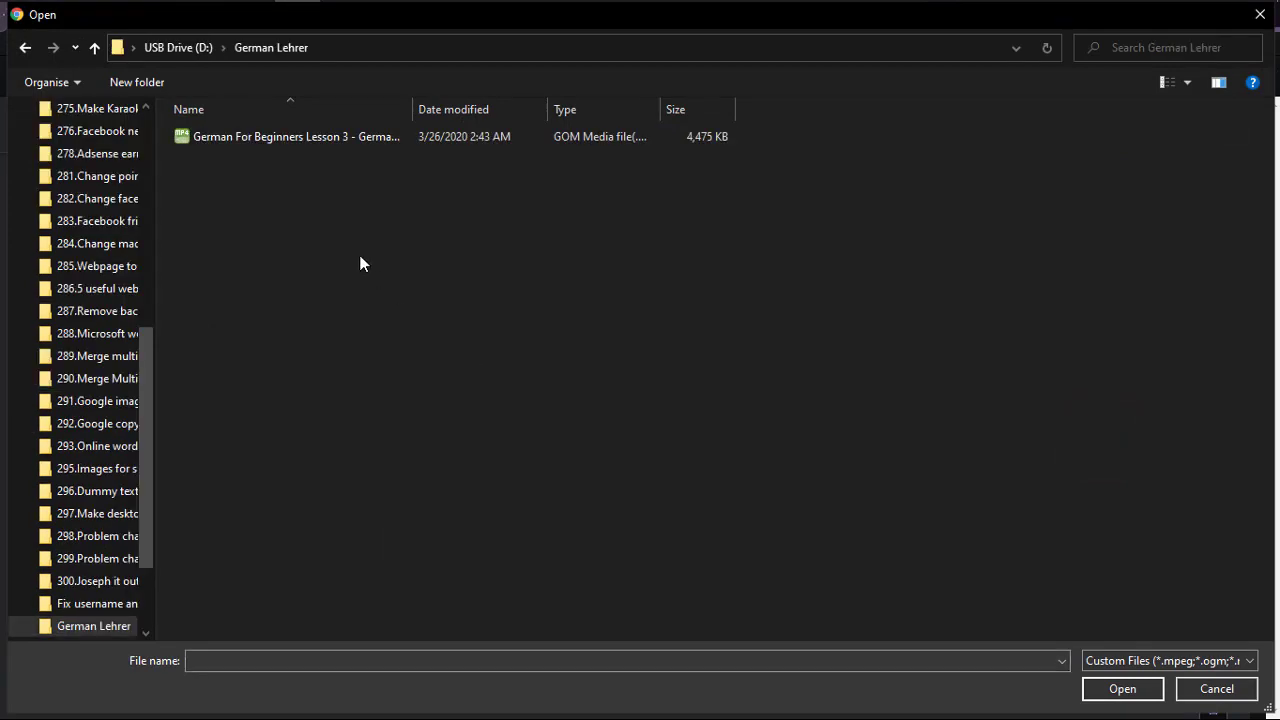
click(258, 140)
drag(412, 109, 712, 109)
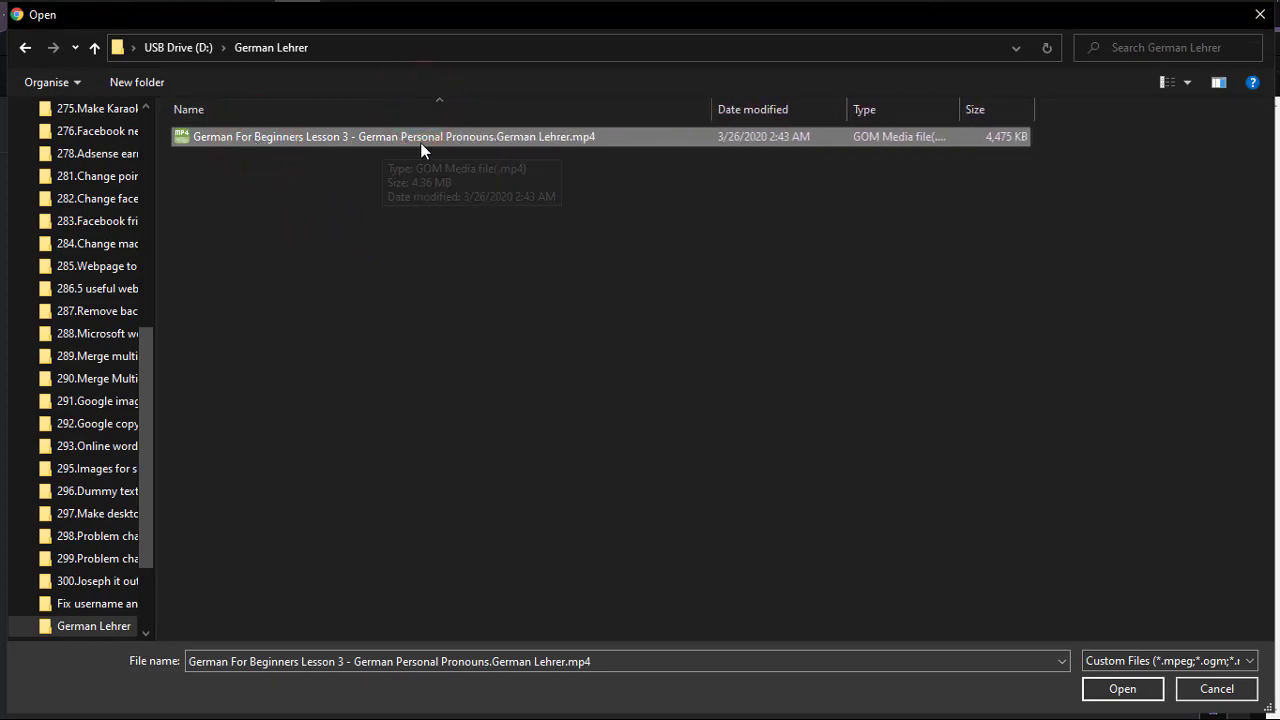
click(1117, 694)
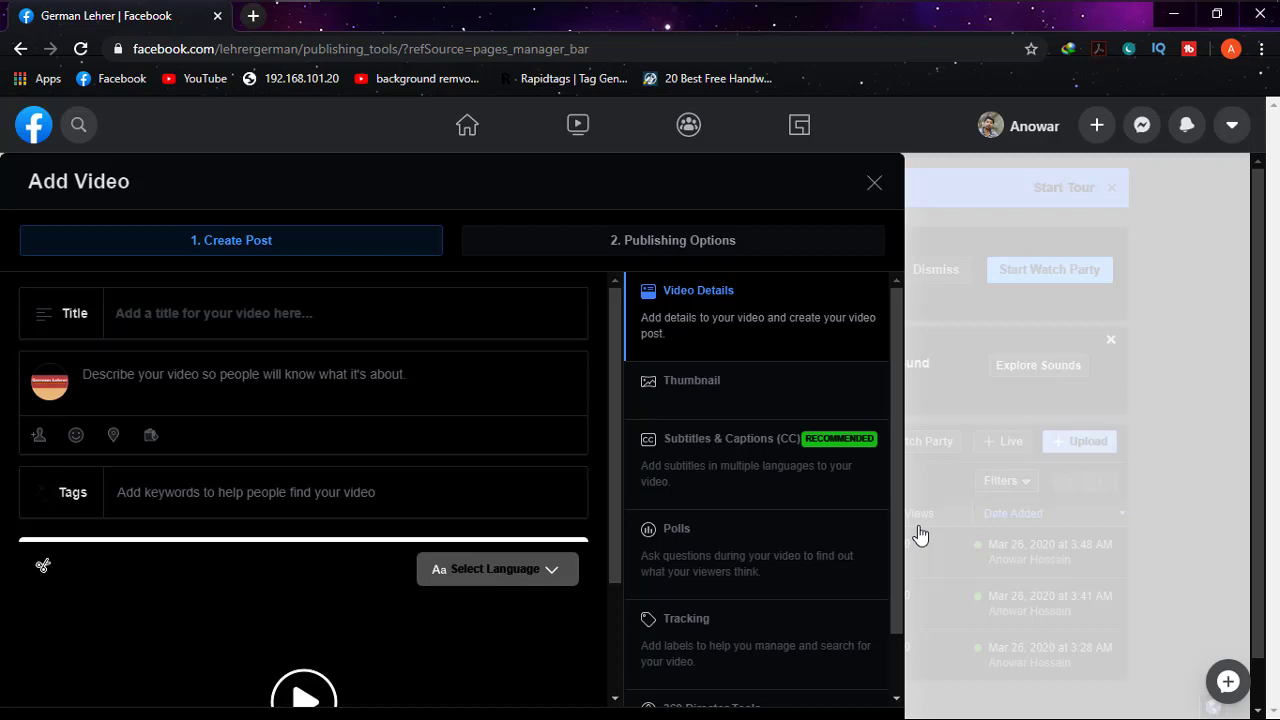
Title the video 'German For Beginners Lesson 3 - German Personal Pronouns.German Lehrer' using its copied file name.
scroll(549, 414, down, 2)
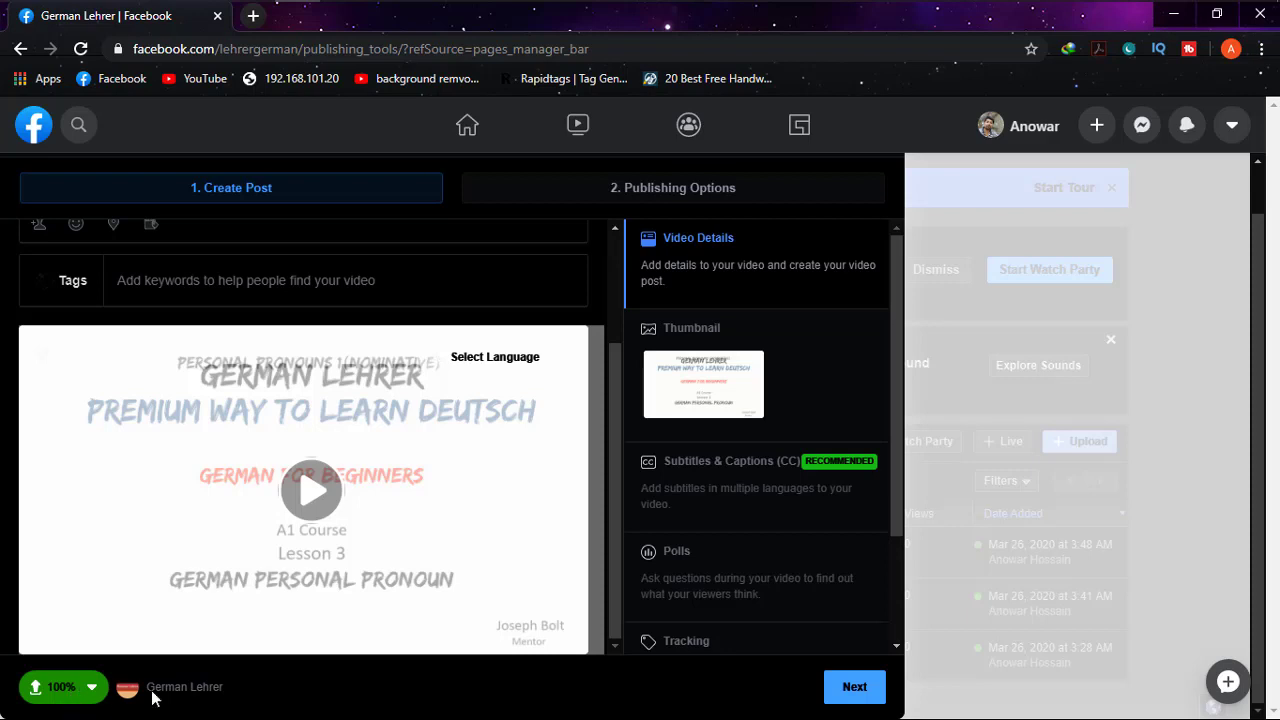
scroll(343, 634, up, 2)
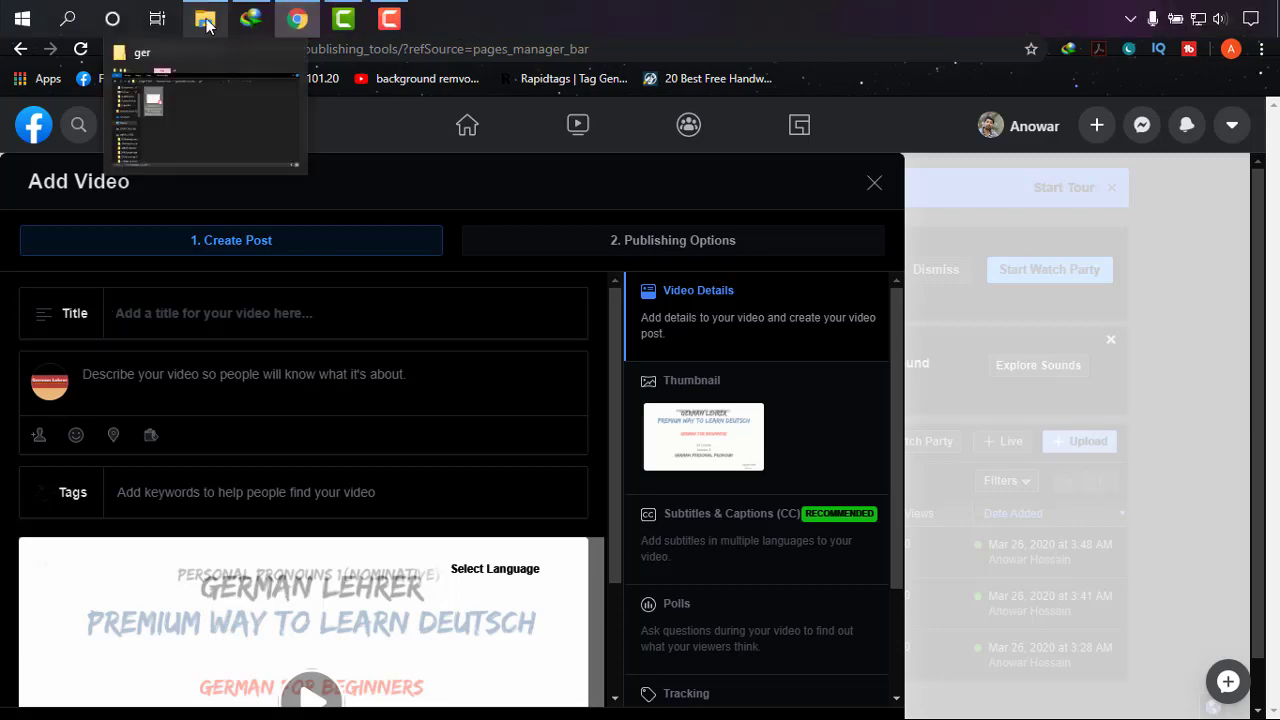
click(206, 103)
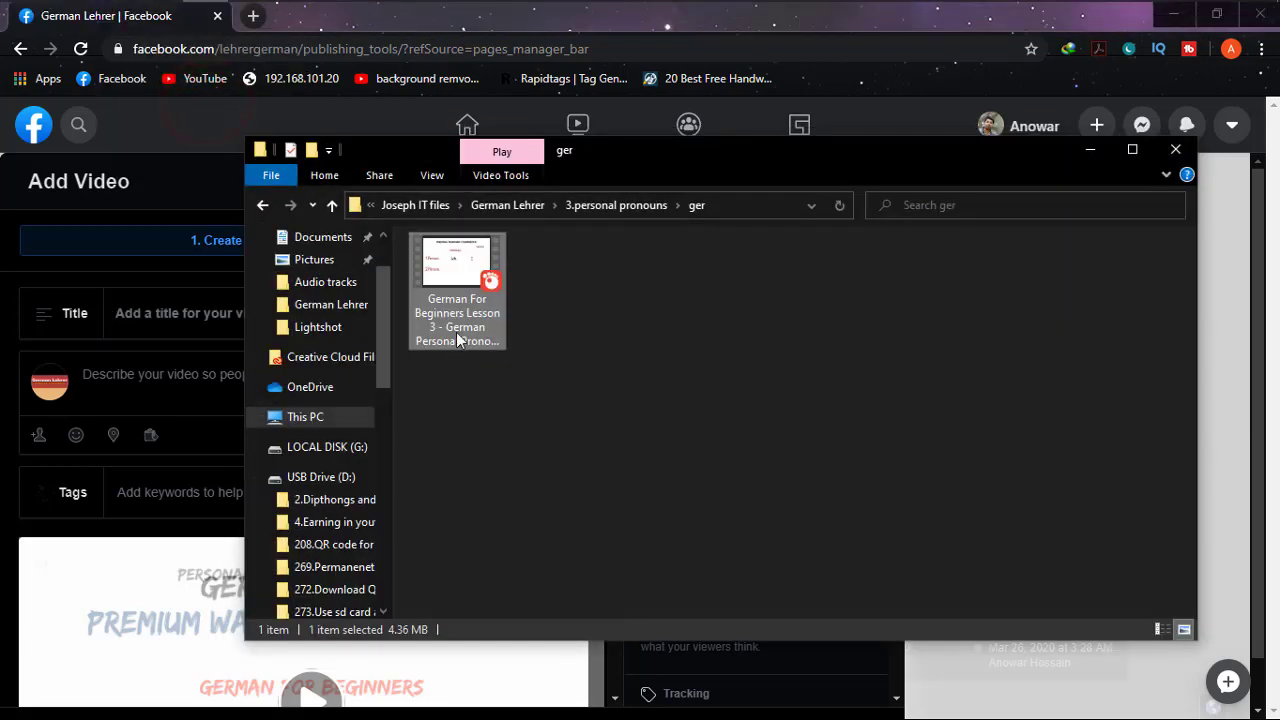
right_click(456, 332)
click(543, 684)
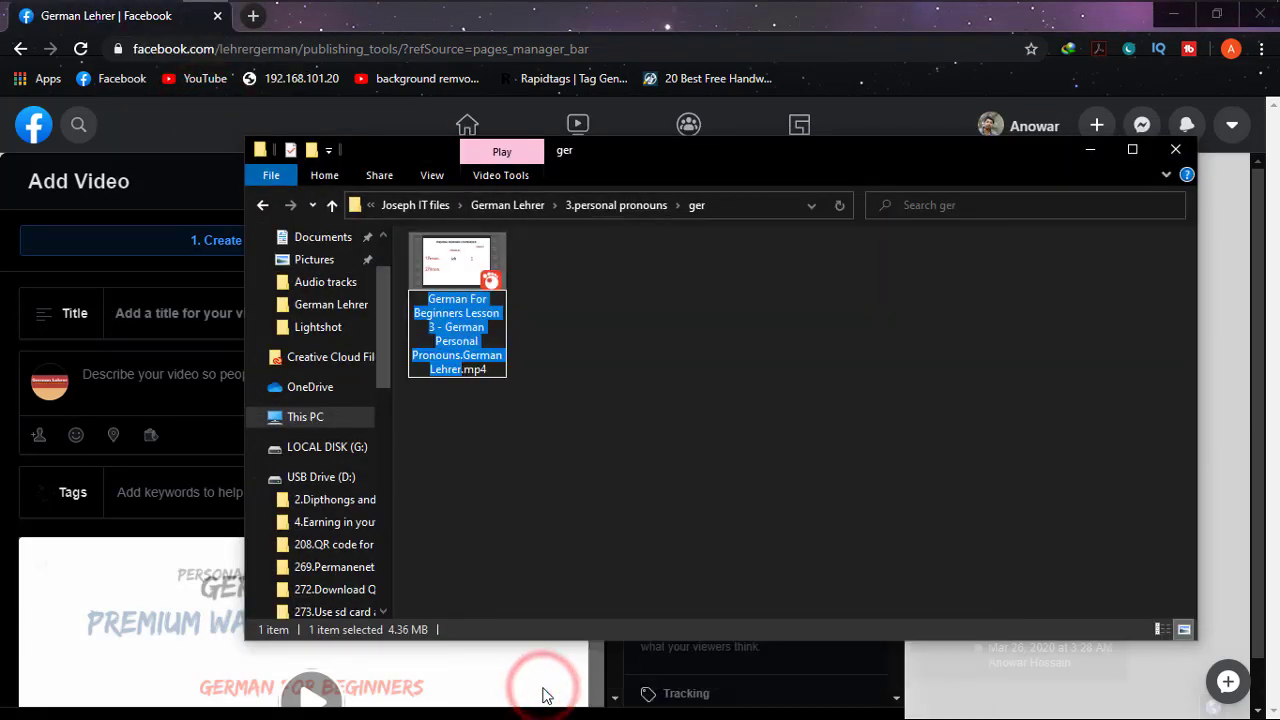
click(1080, 152)
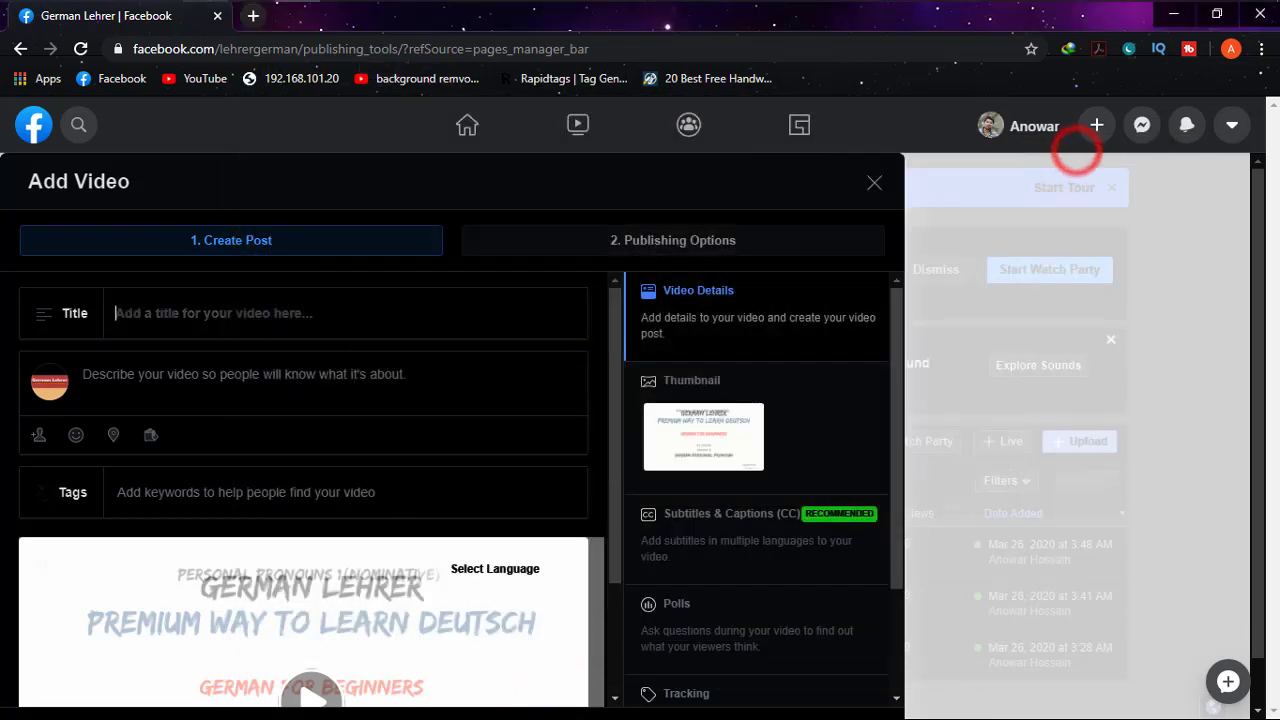
click(300, 316)
key(ctrl+v)
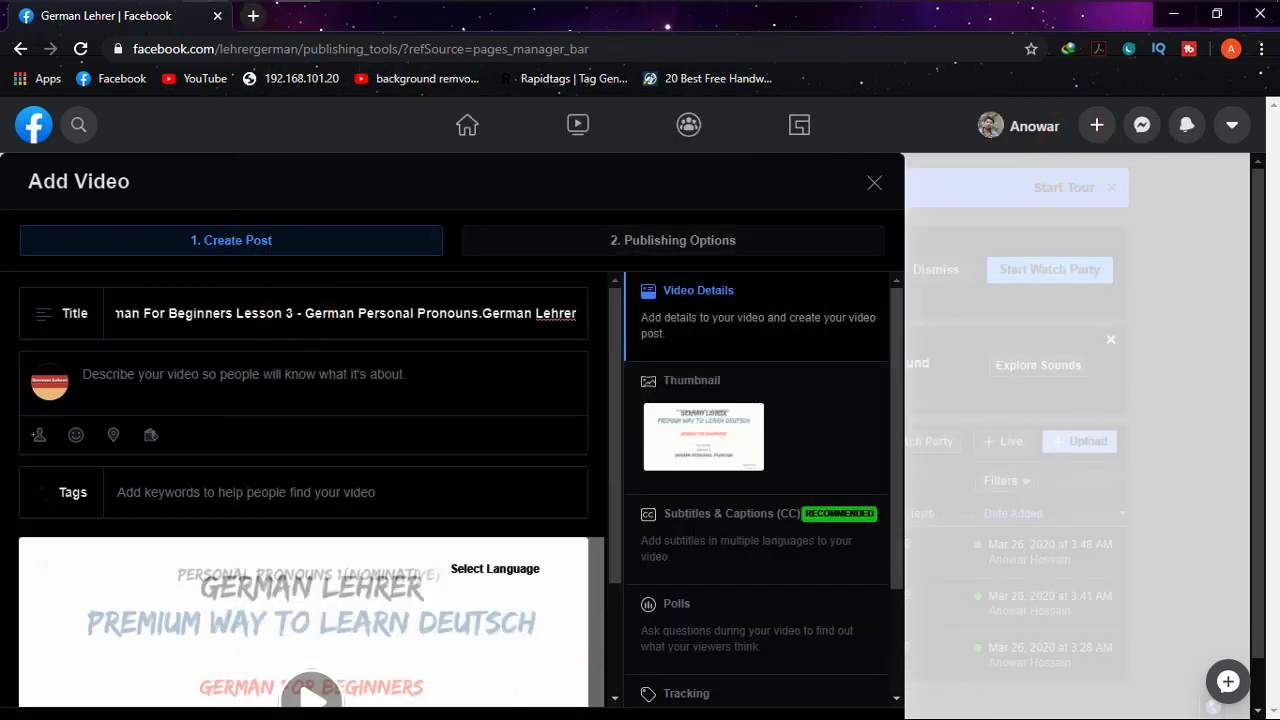
click(334, 382)
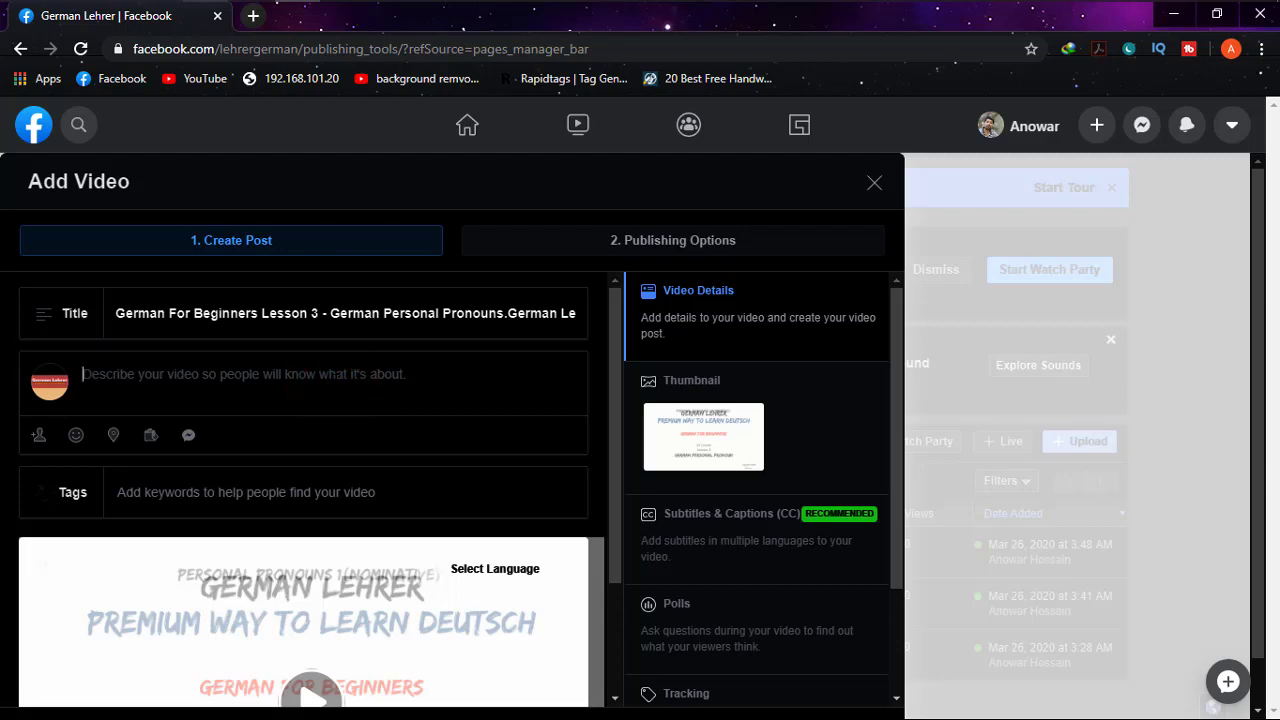
Open 3.txt from the German Lehrer folder in Notepad and copy all its description text.
click(215, 20)
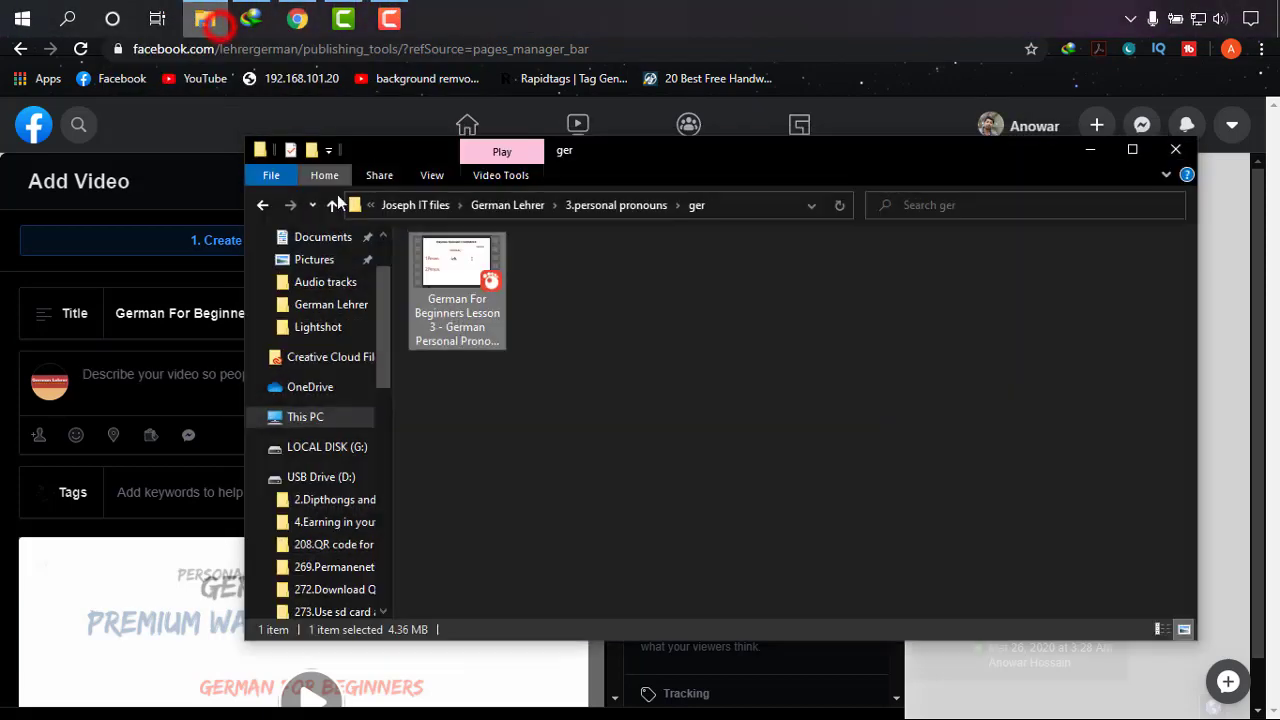
click(565, 396)
click(333, 204)
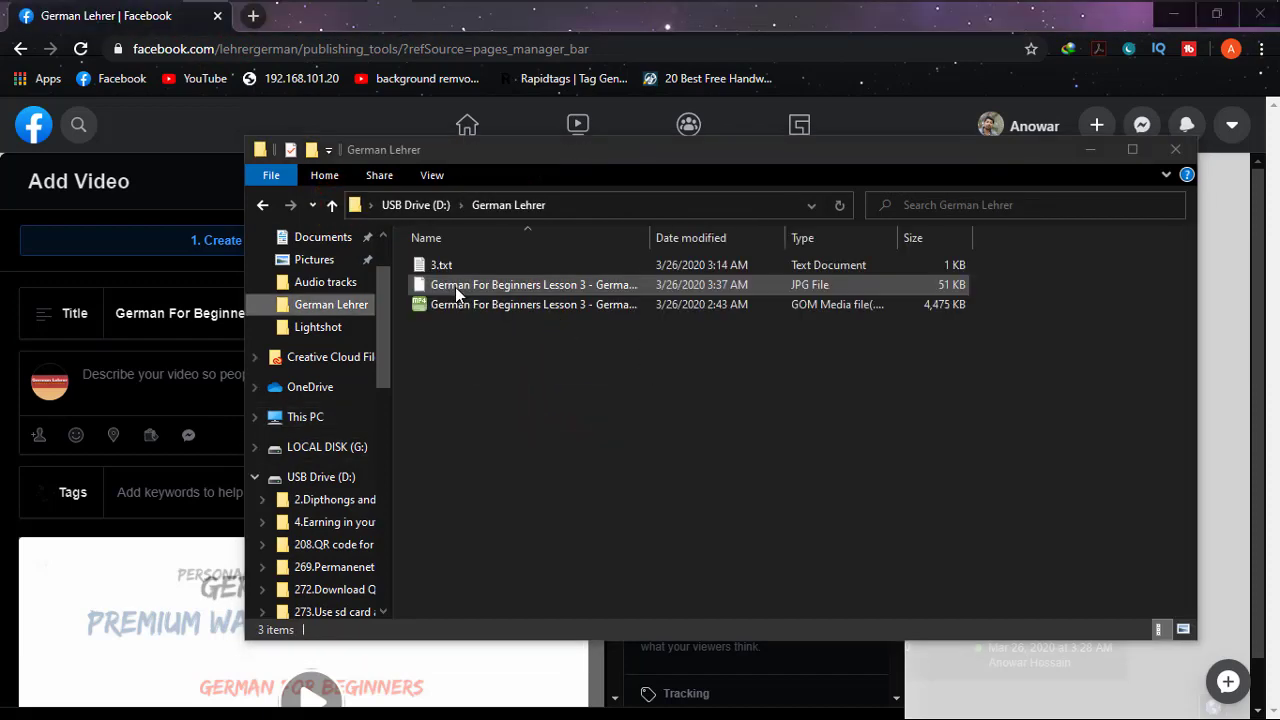
click(450, 265)
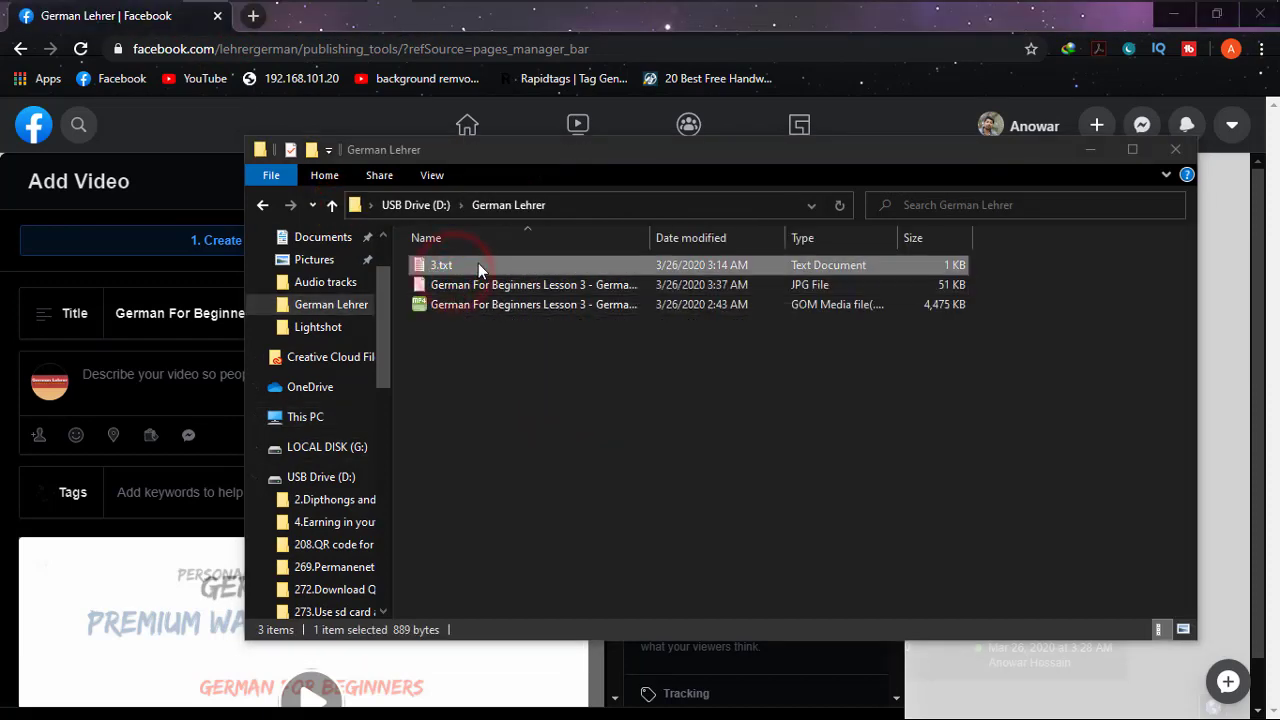
double_click(478, 265)
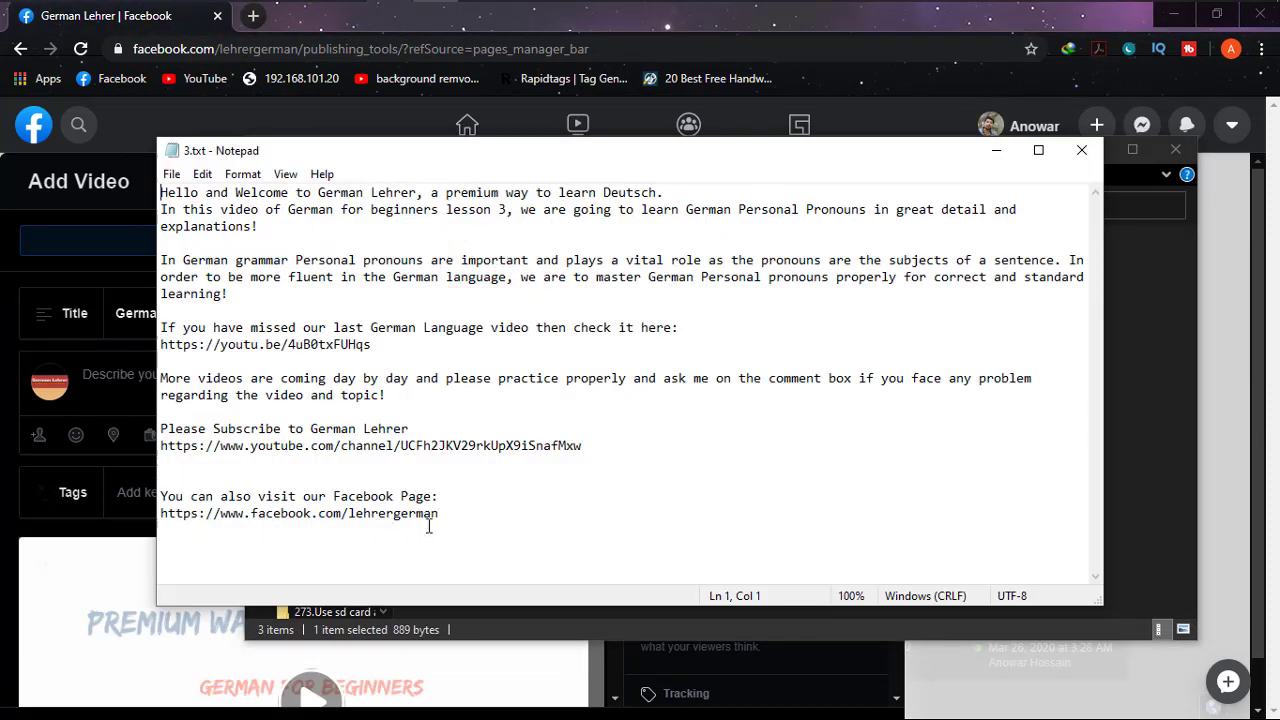
mouse_move(468, 523)
mouse_down()
mouse_move(300, 410)
mouse_move(178, 205)
mouse_up()
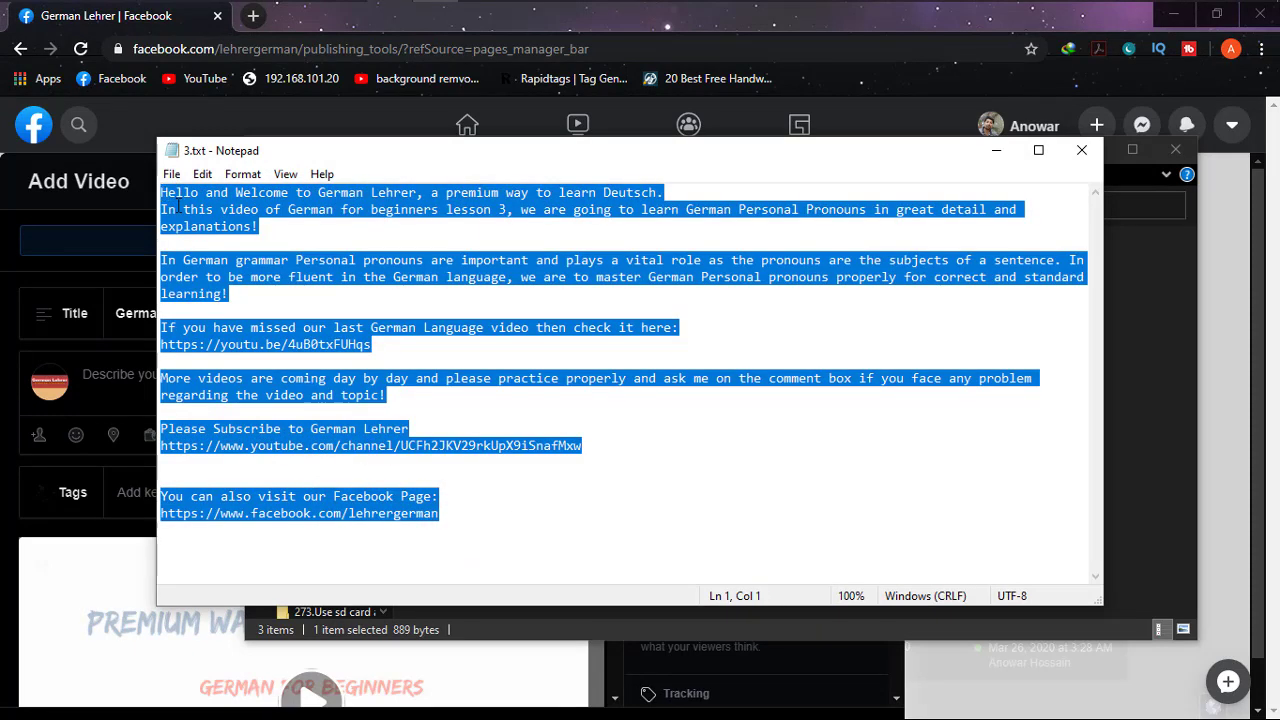
right_click(178, 205)
click(214, 263)
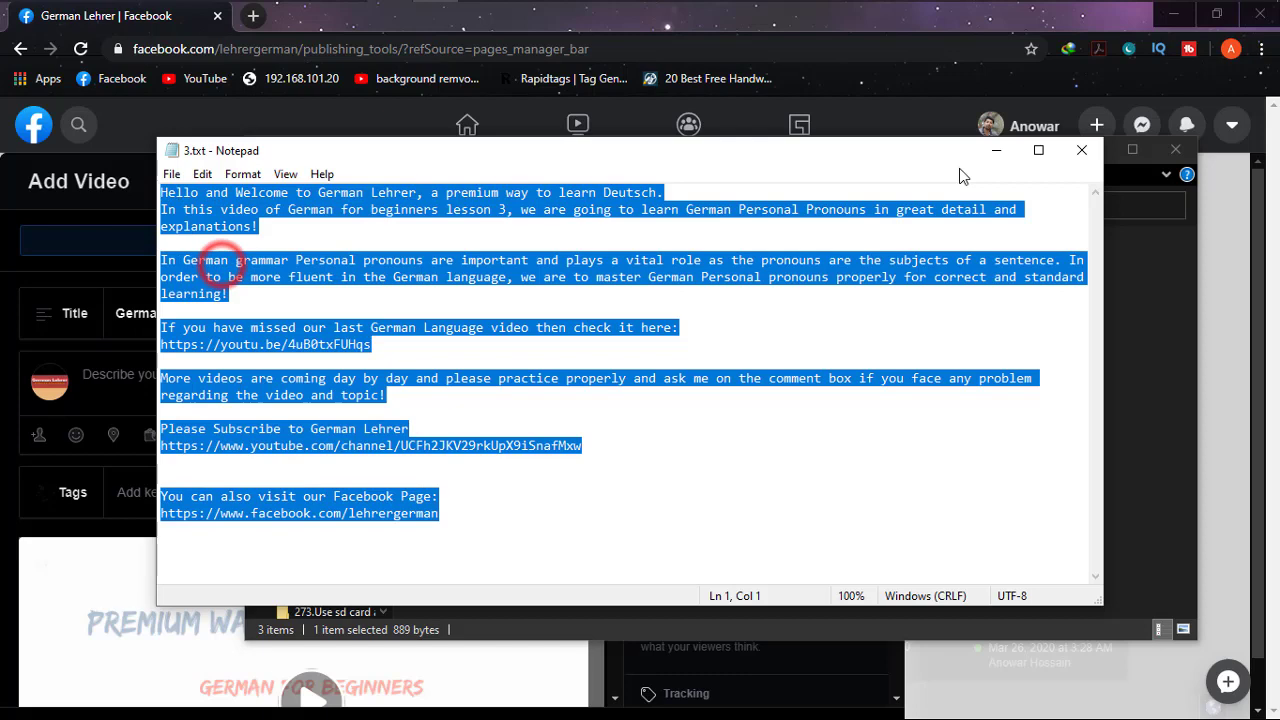
Paste the copied description into the Add Video description box and scroll down to Tags.
click(995, 151)
click(175, 22)
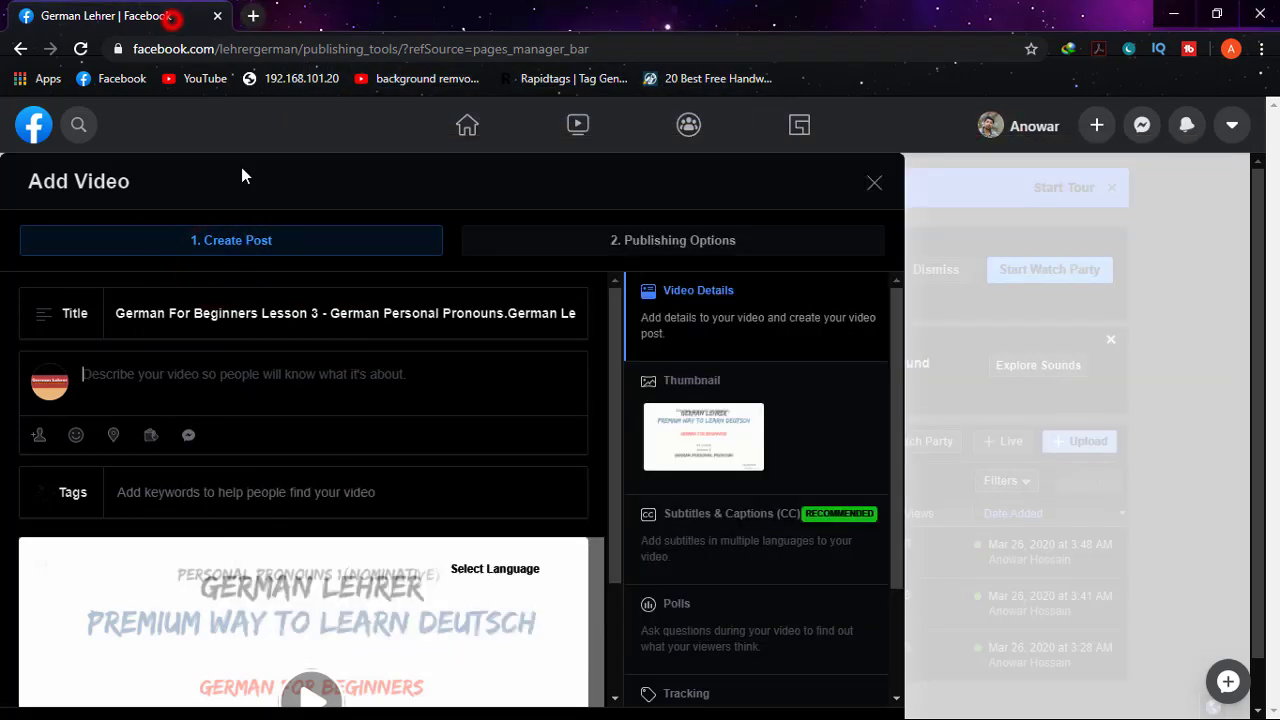
click(289, 376)
key(ctrl+v)
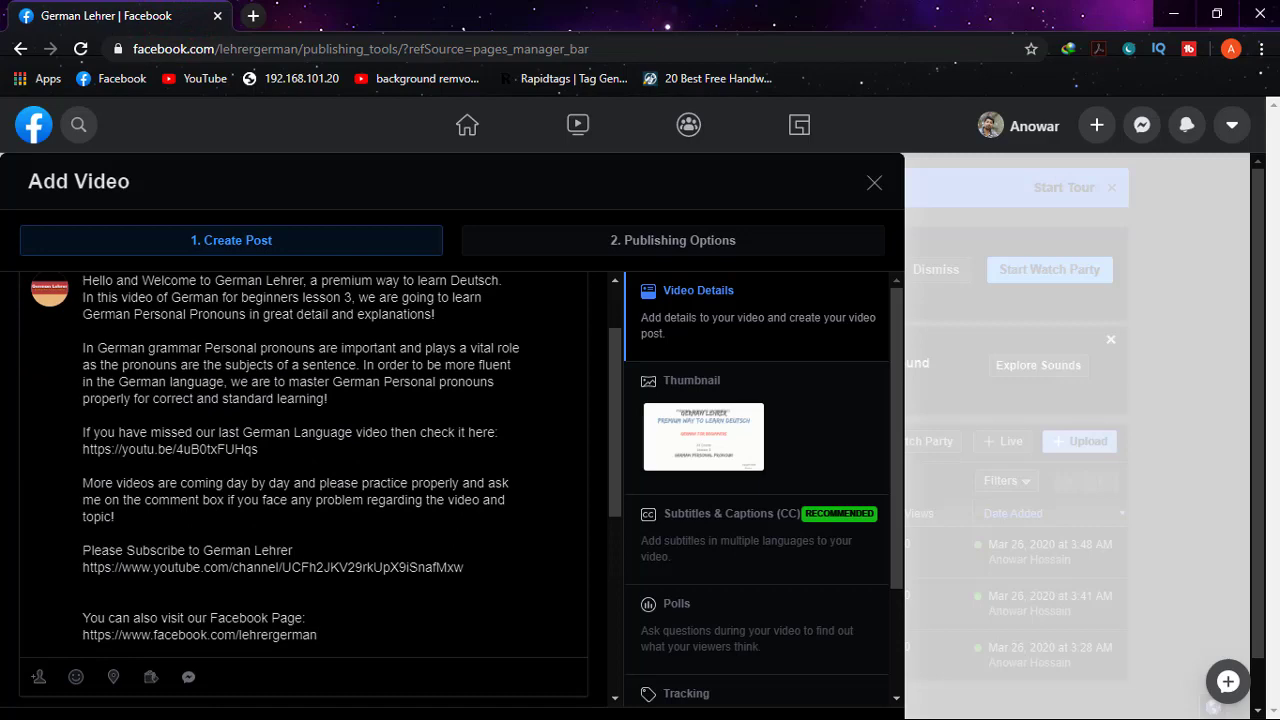
scroll(300, 480, up, 1)
scroll(300, 480, down, 1)
scroll(300, 480, down, 1)
scroll(300, 480, down, 1)
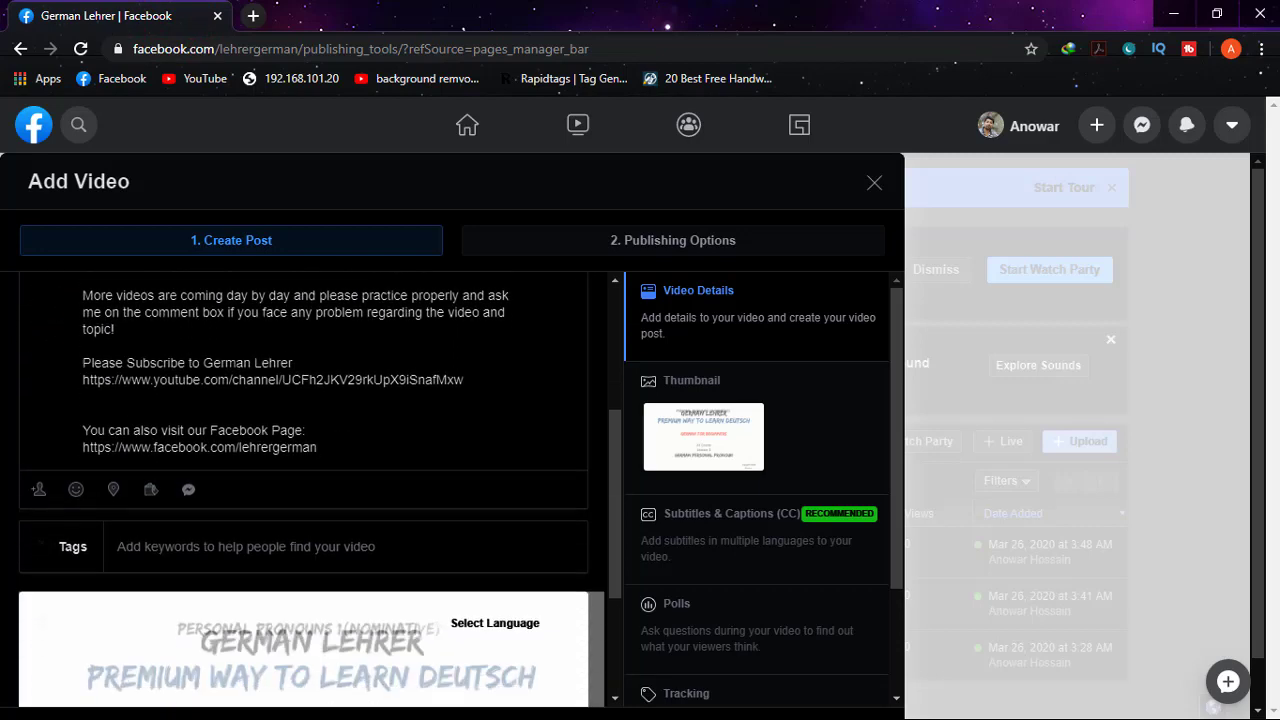
scroll(405, 412, down, 2)
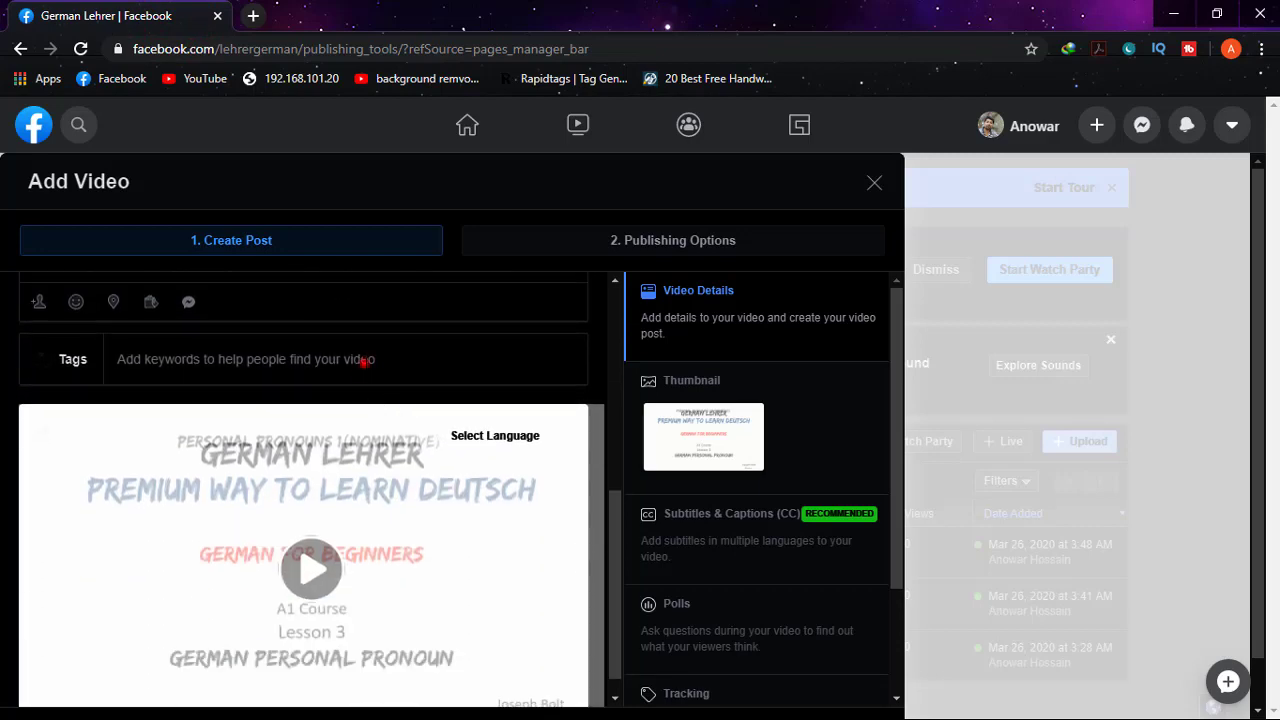
Add tags German (language), pronouns, personal pronouns and learn german.
click(366, 360)
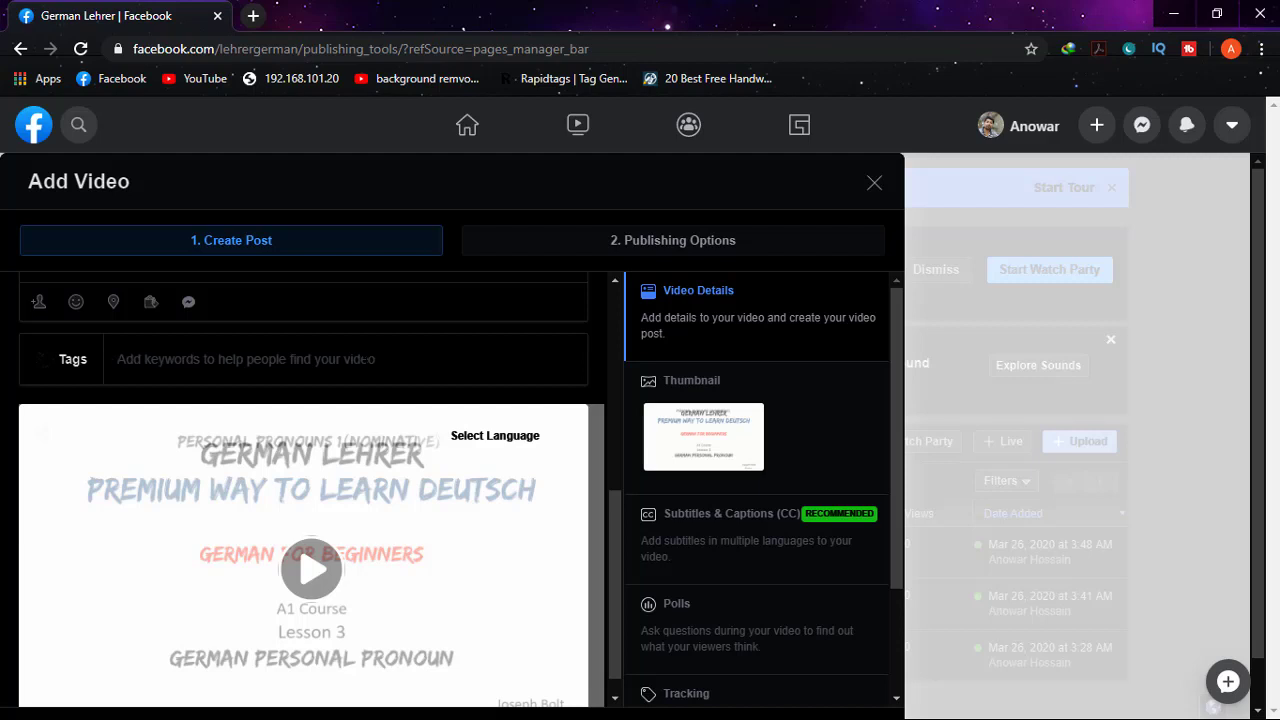
text(german la)
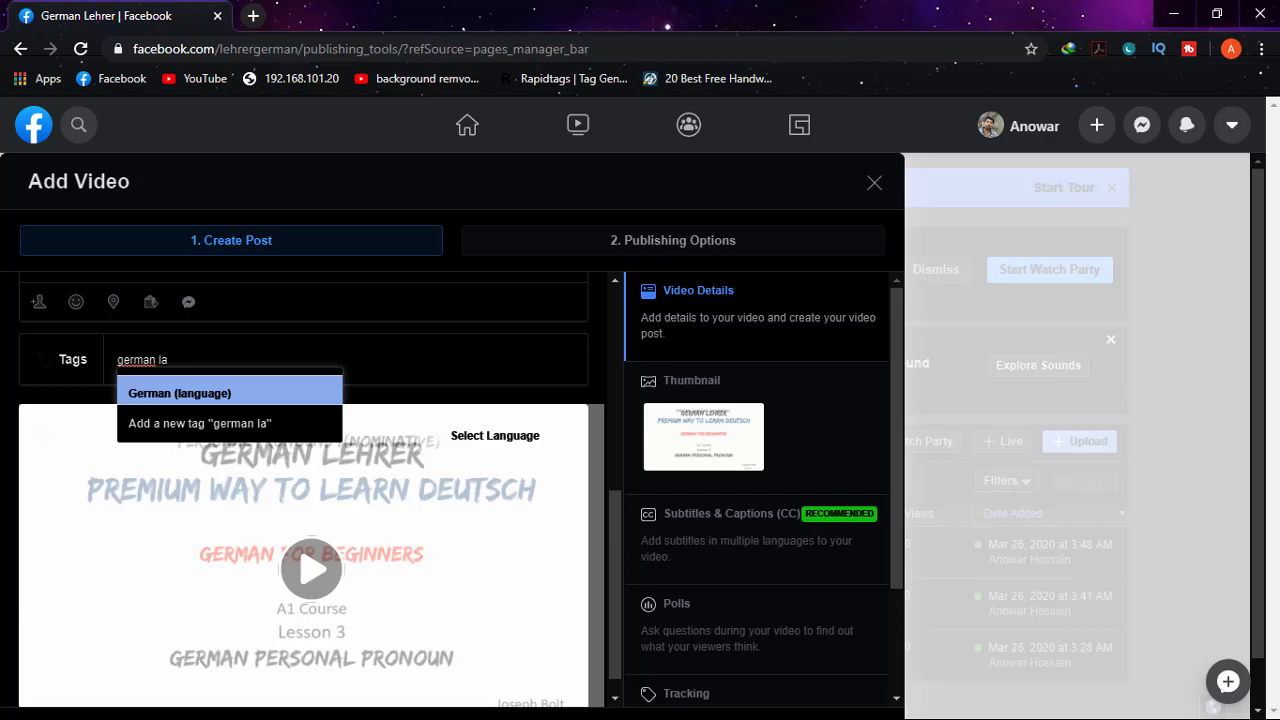
key(Return)
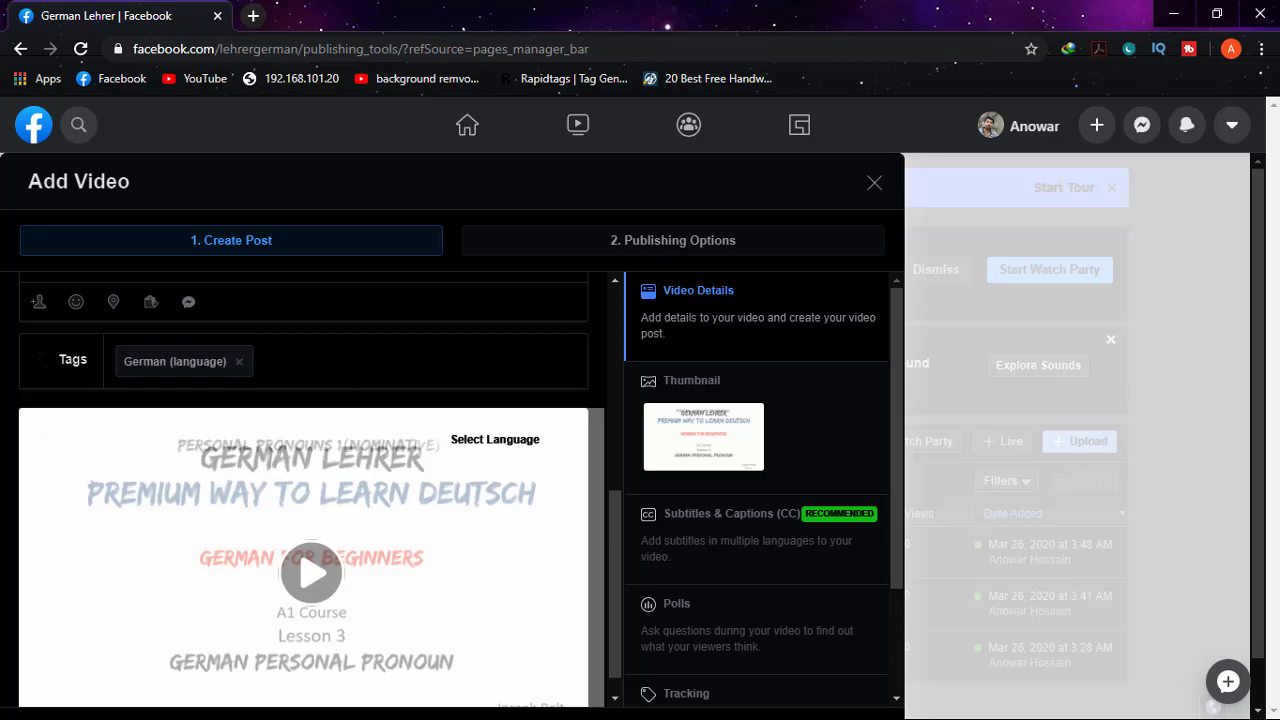
text(pro)
text(nouns)
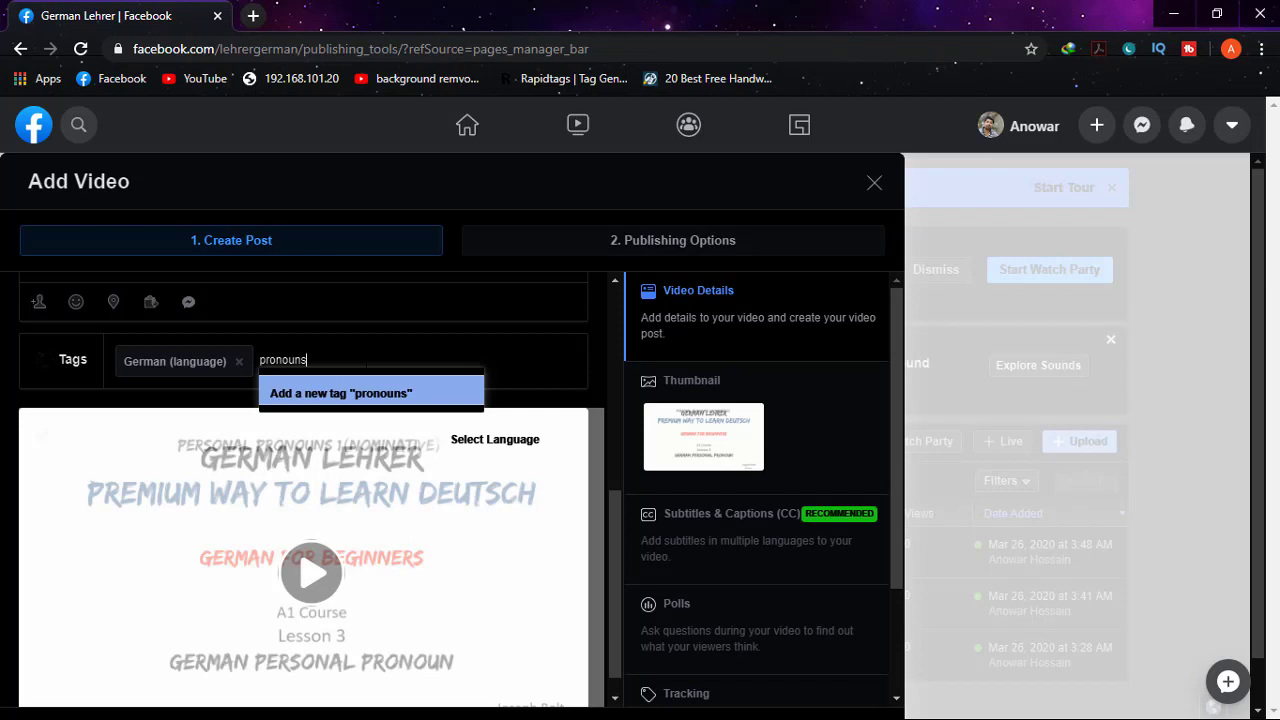
key(Return)
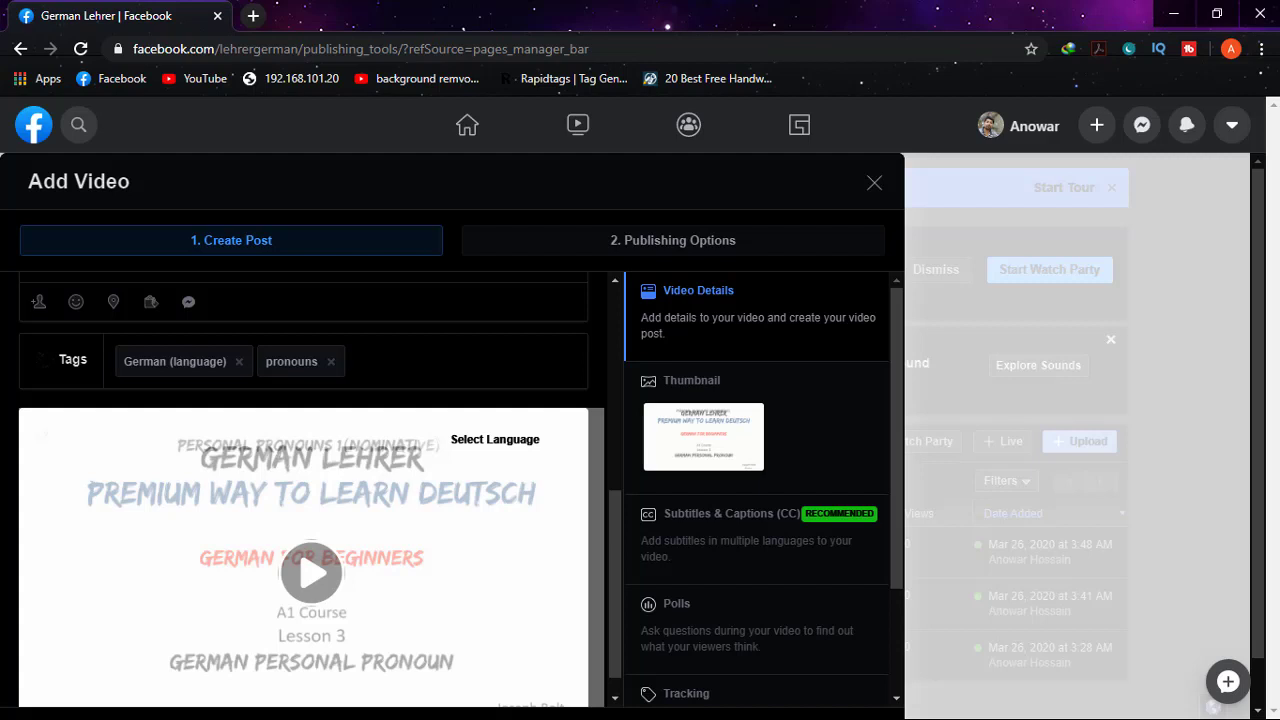
text(persona)
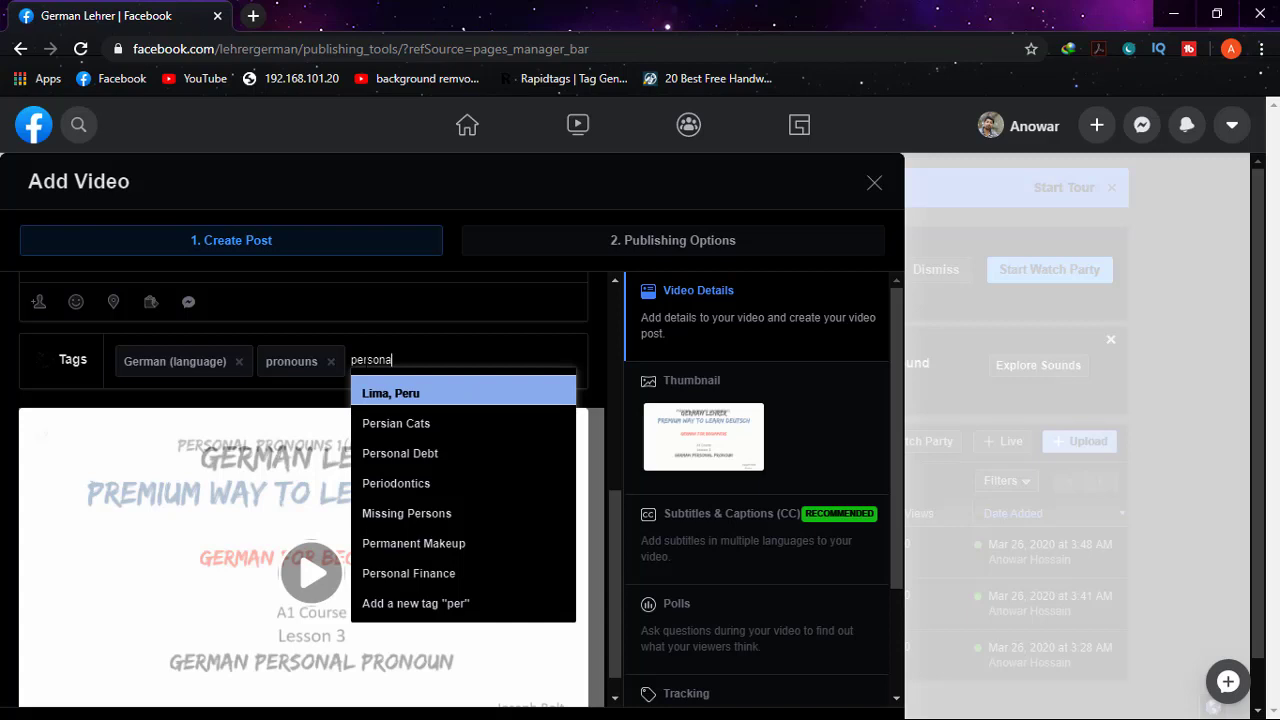
text(l pronouns)
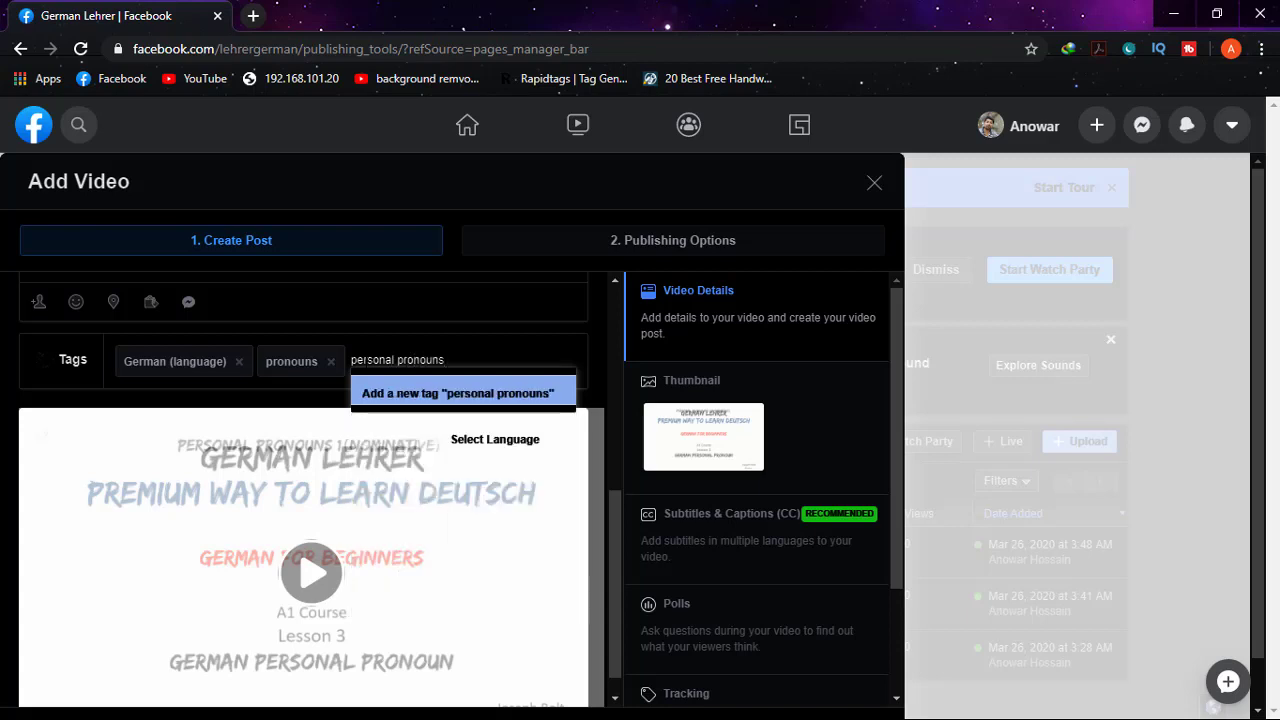
key(Return)
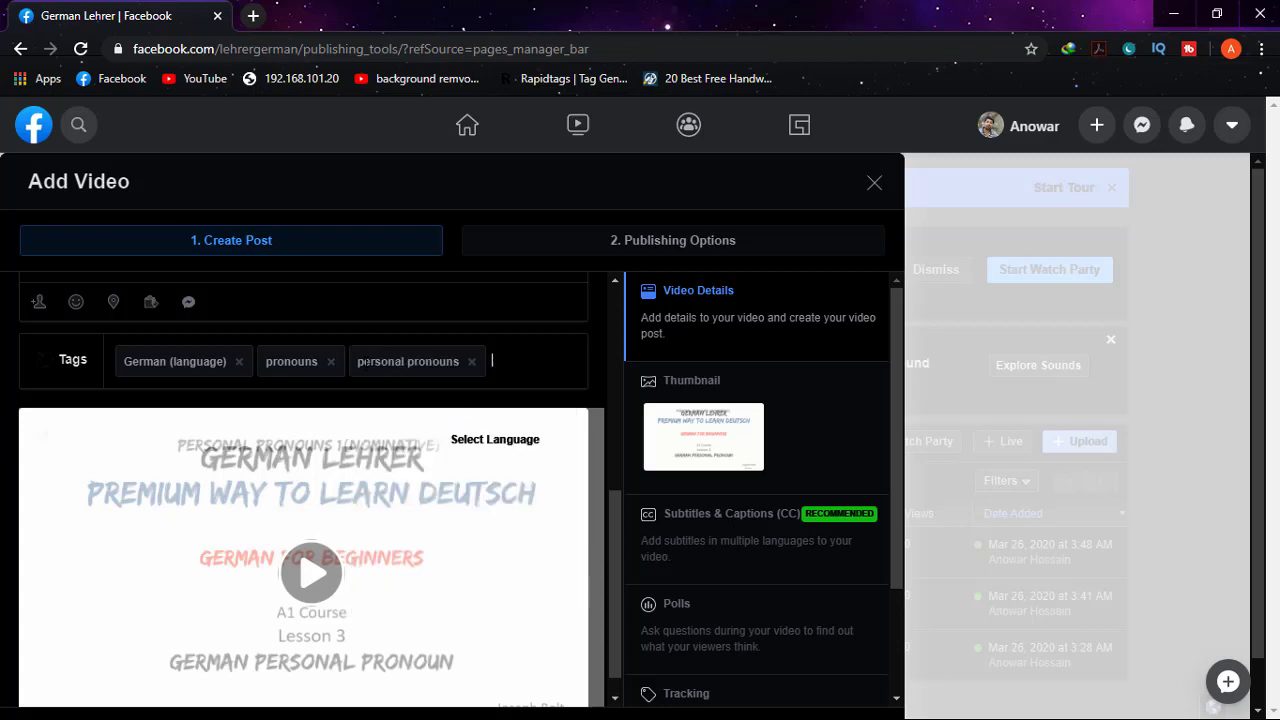
text(learn)
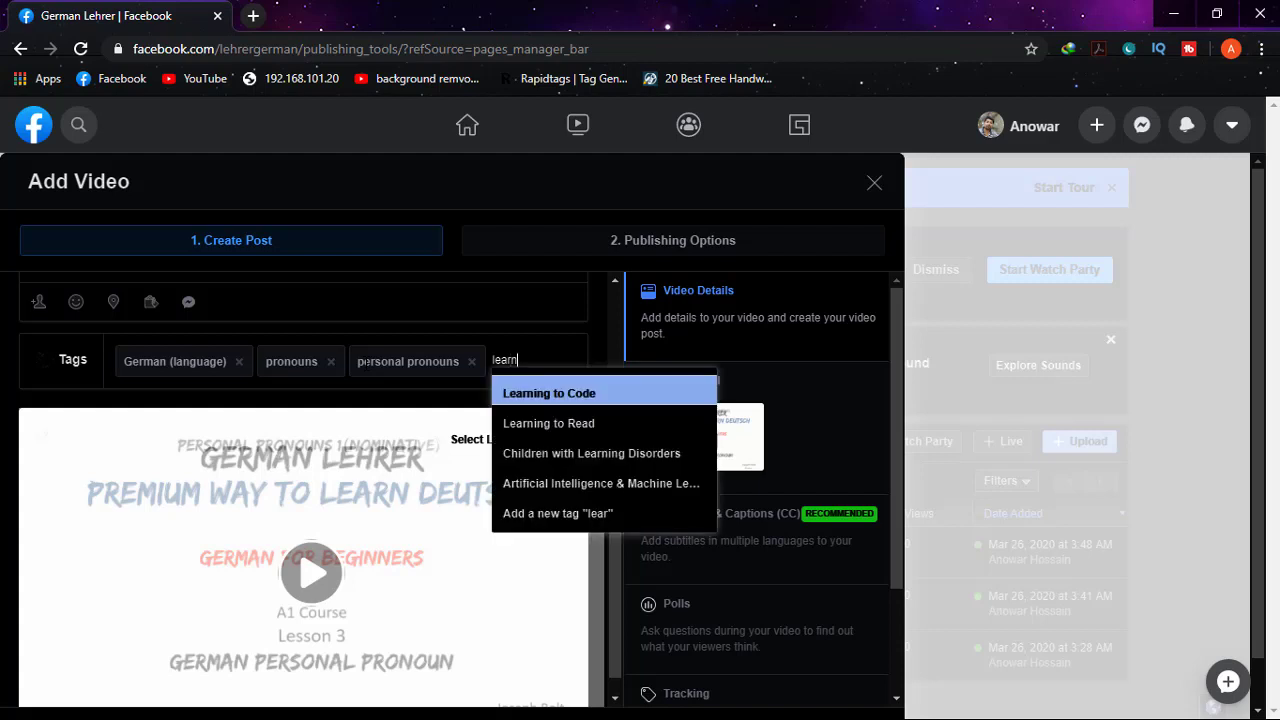
text( german)
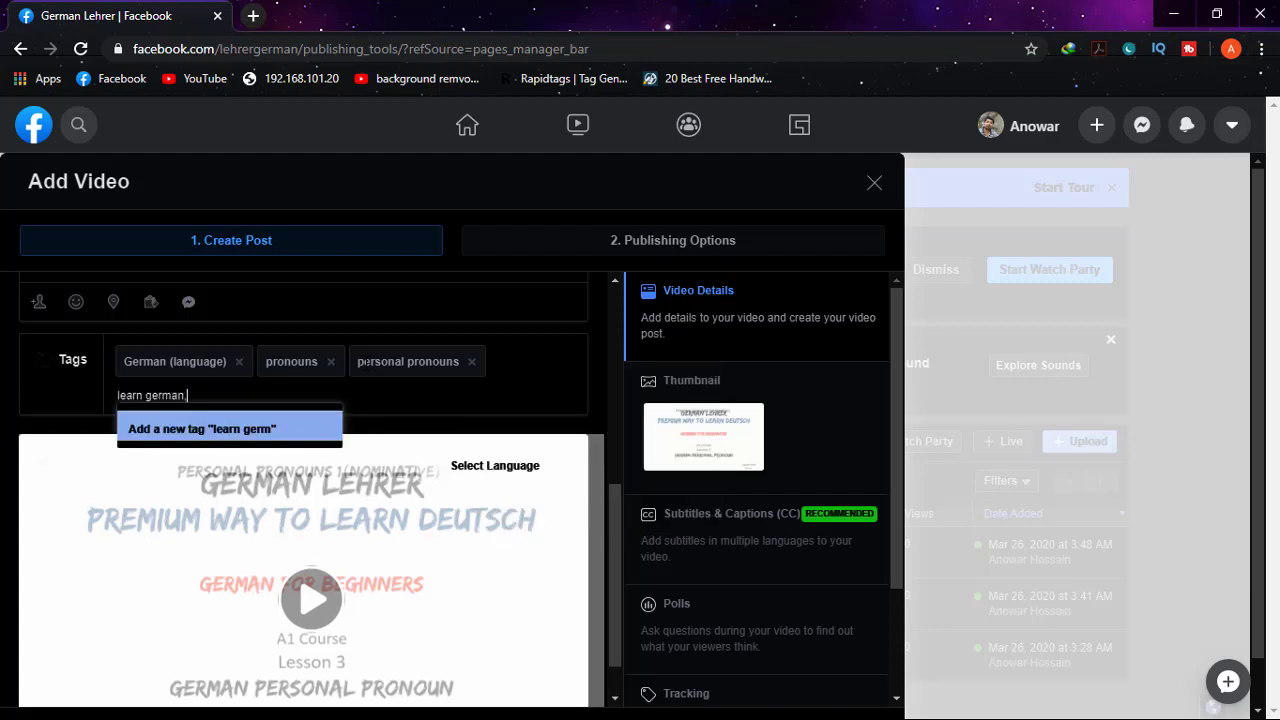
text(,german)
key(BackSpace)
key(BackSpace)
key(BackSpace)
key(BackSpace)
key(BackSpace)
key(BackSpace)
key(Return)
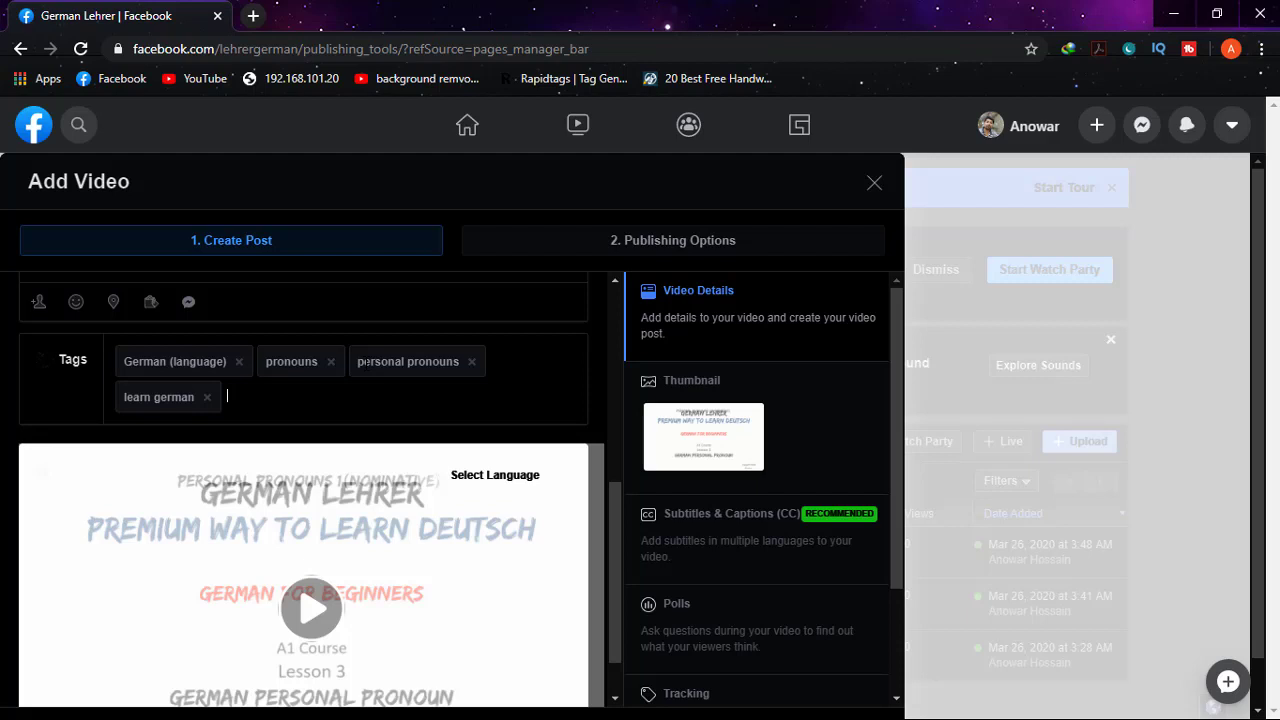
Add tags german pronouns, german a1 course and german lehrer.
text(german)
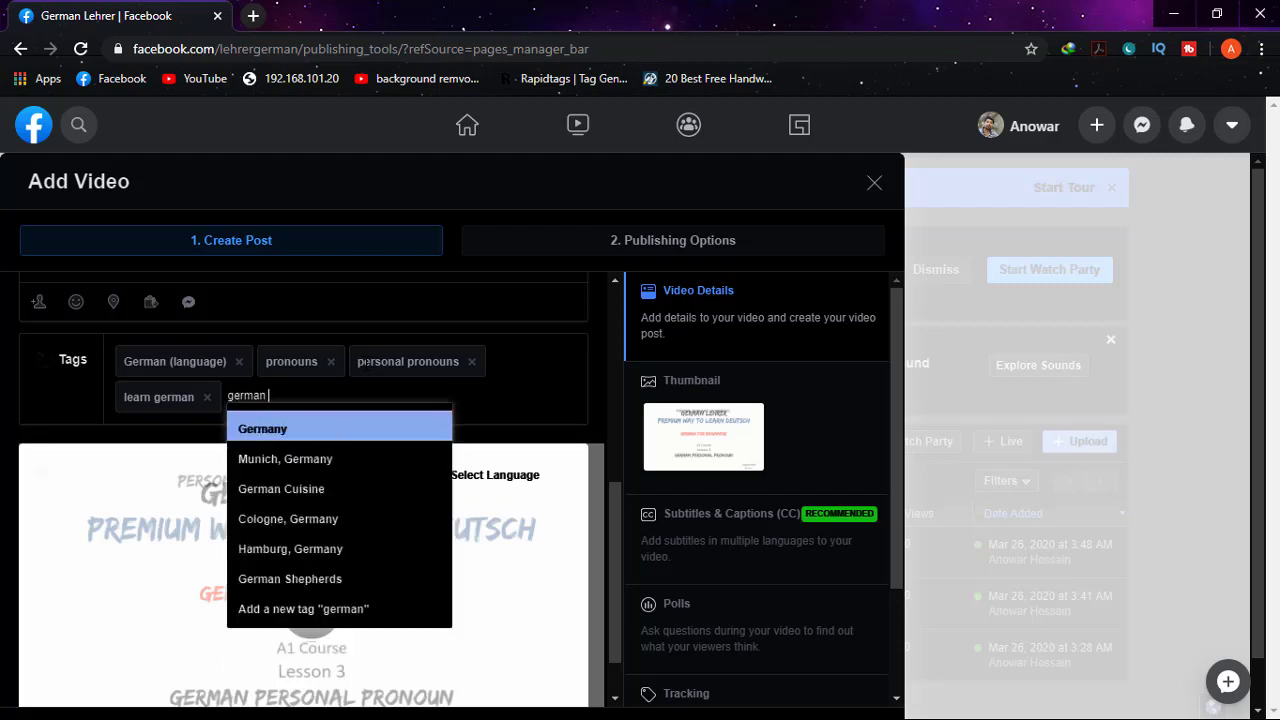
text( pronouns)
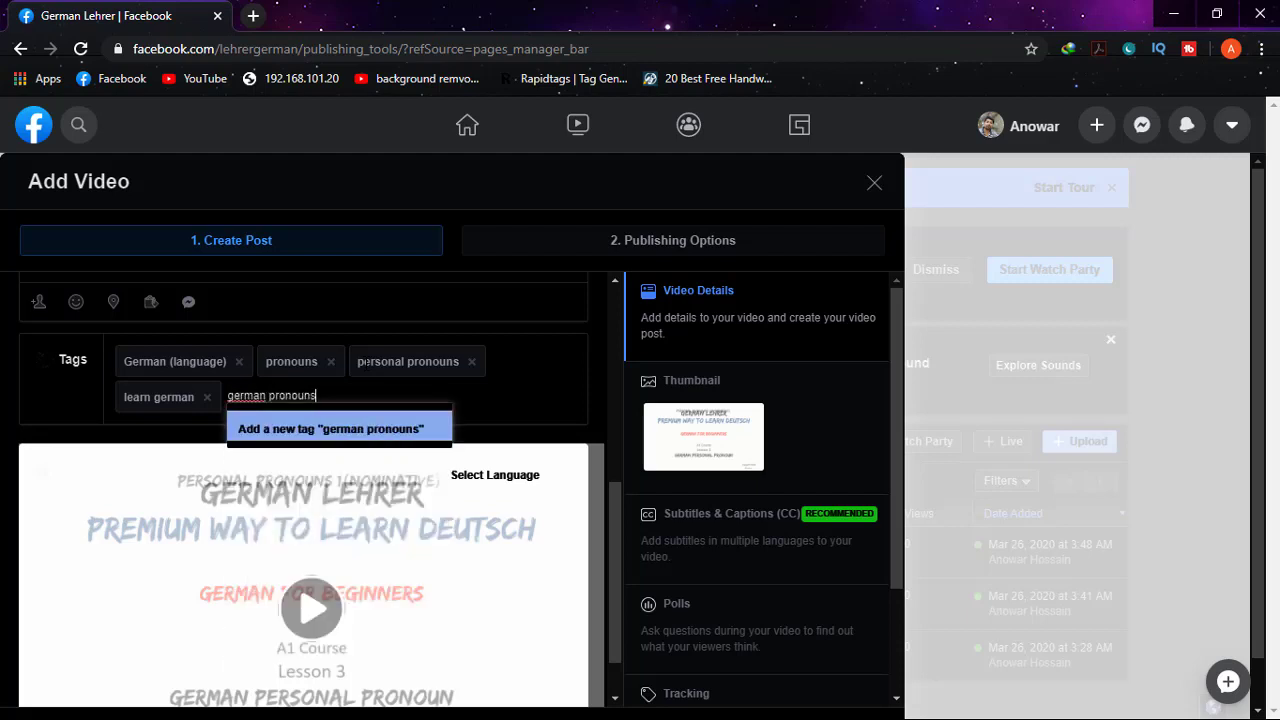
key(Return)
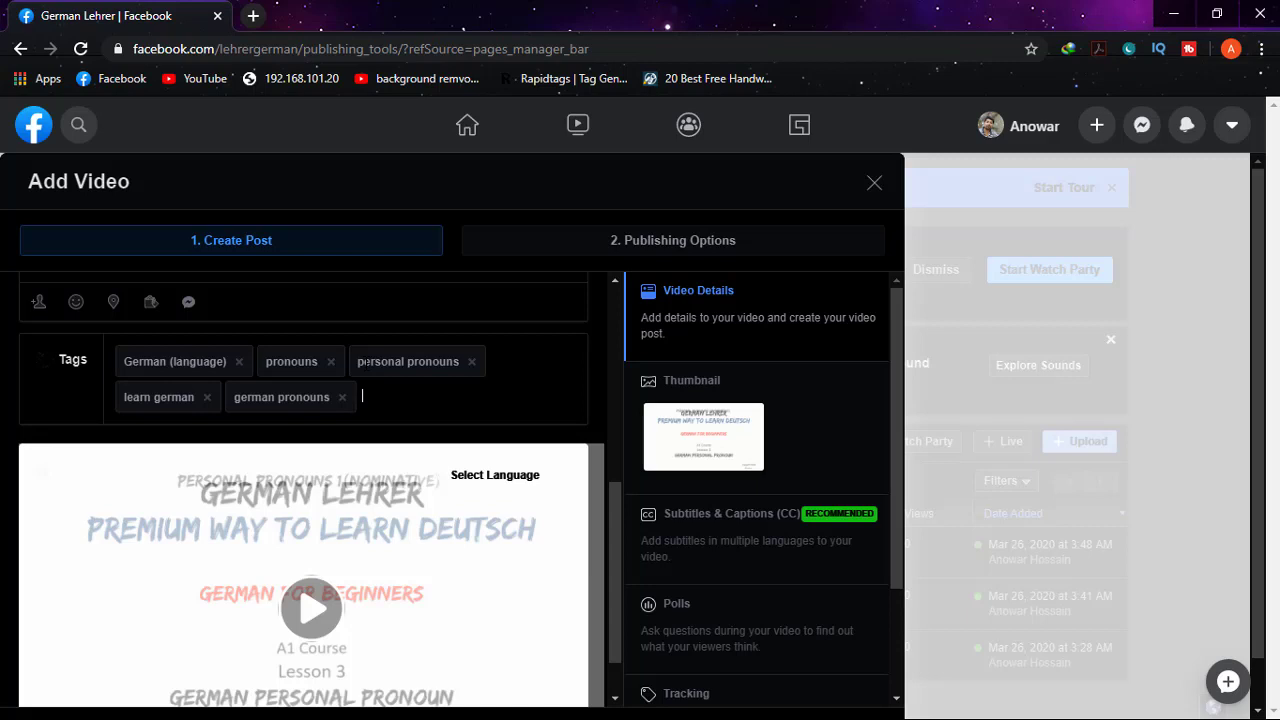
text(ger)
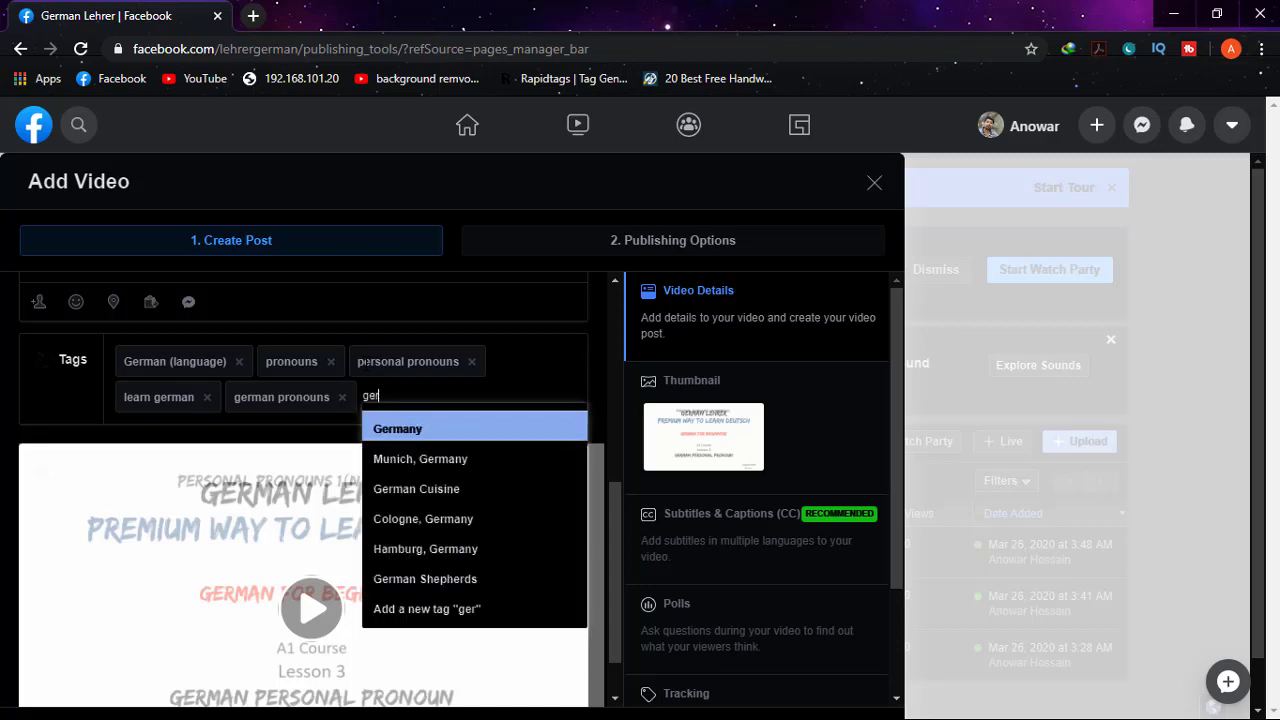
text(ma)
key(BackSpace)
text(an a1)
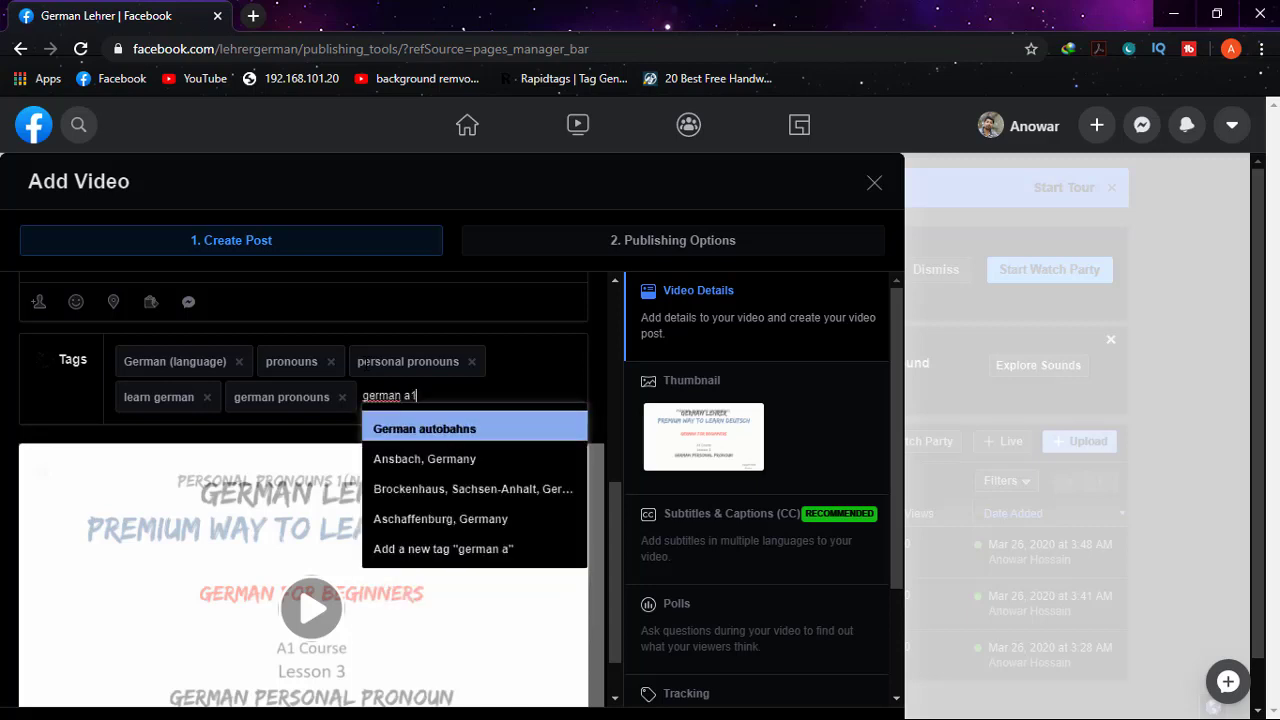
text( course)
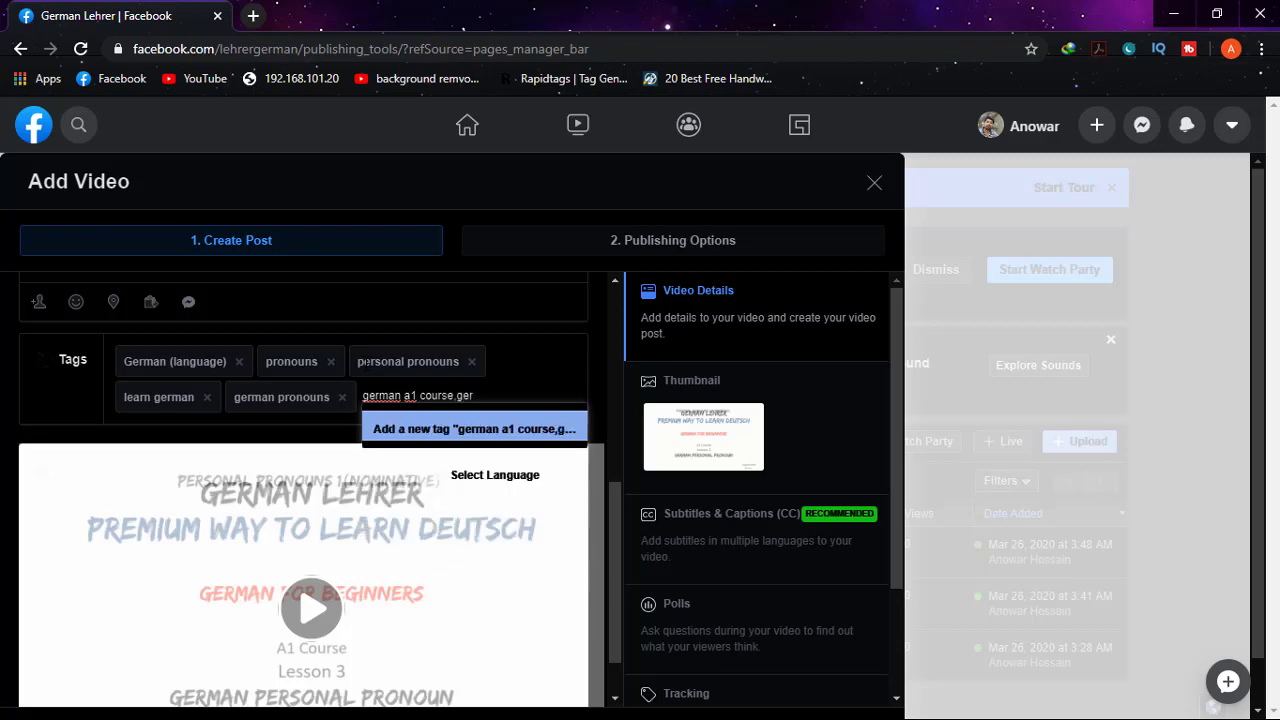
key(BackSpace)
key(Return)
text(ger)
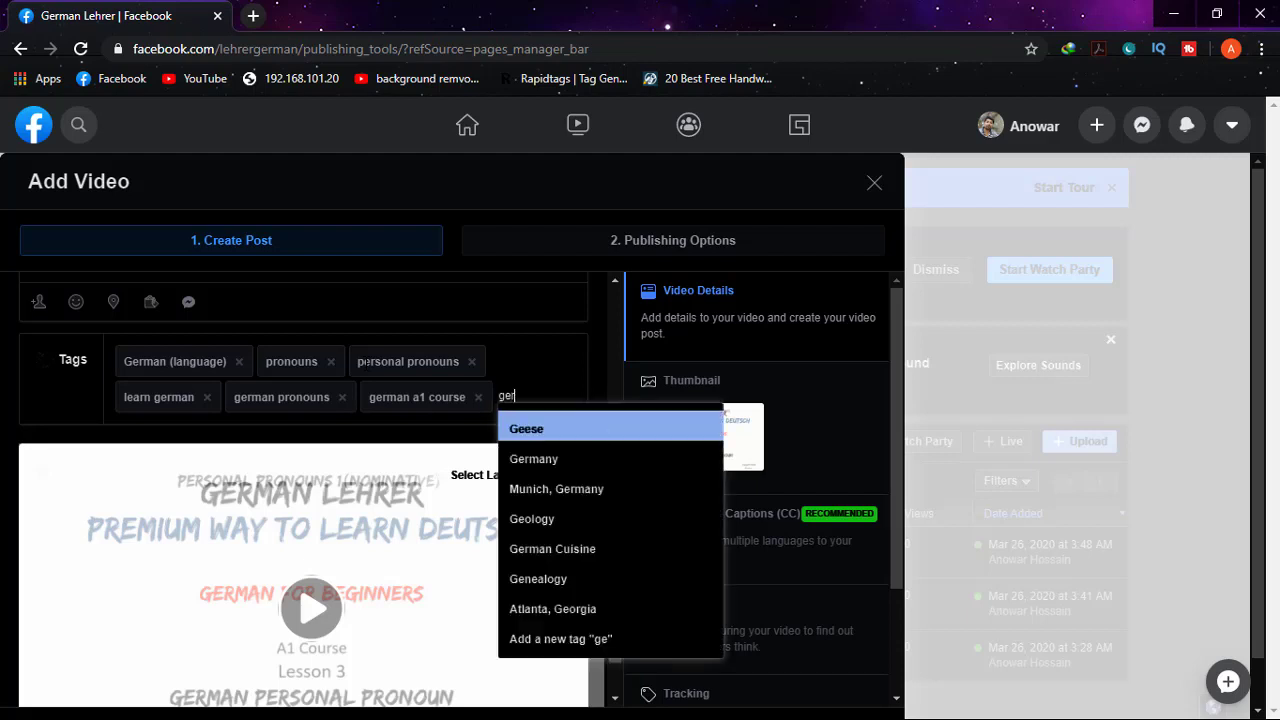
text(man lehre)
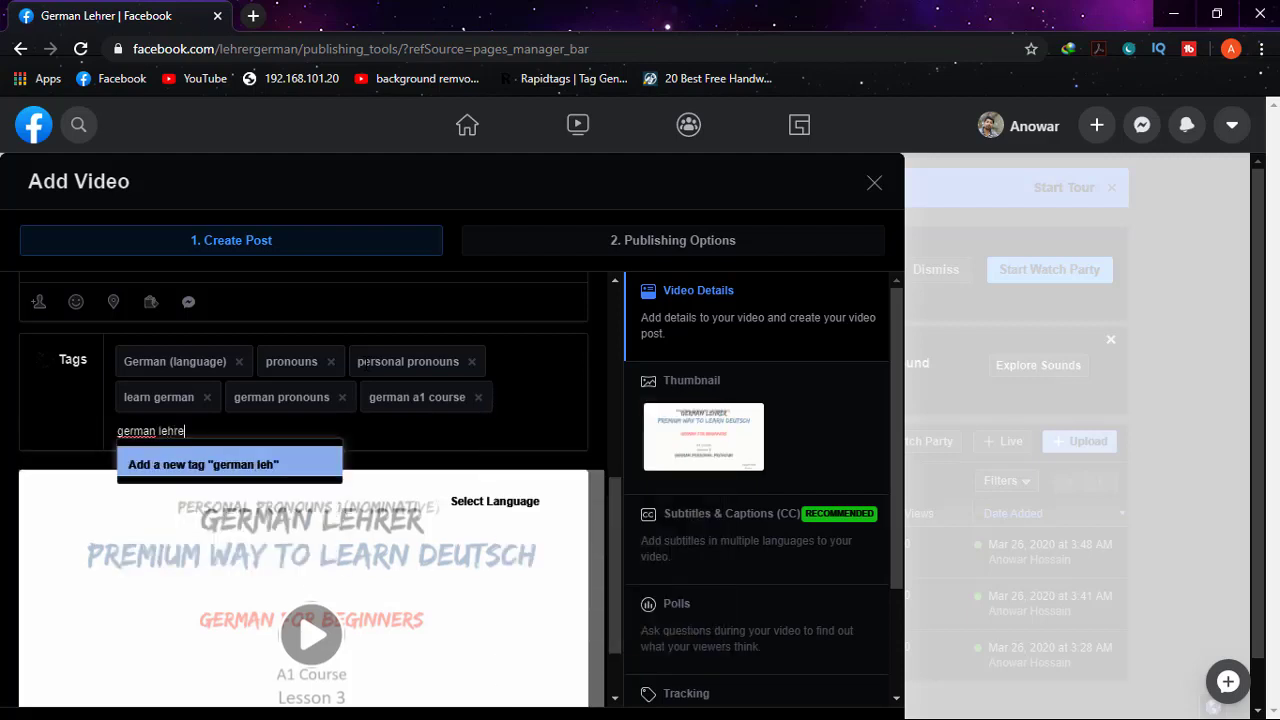
text(r)
key(Return)
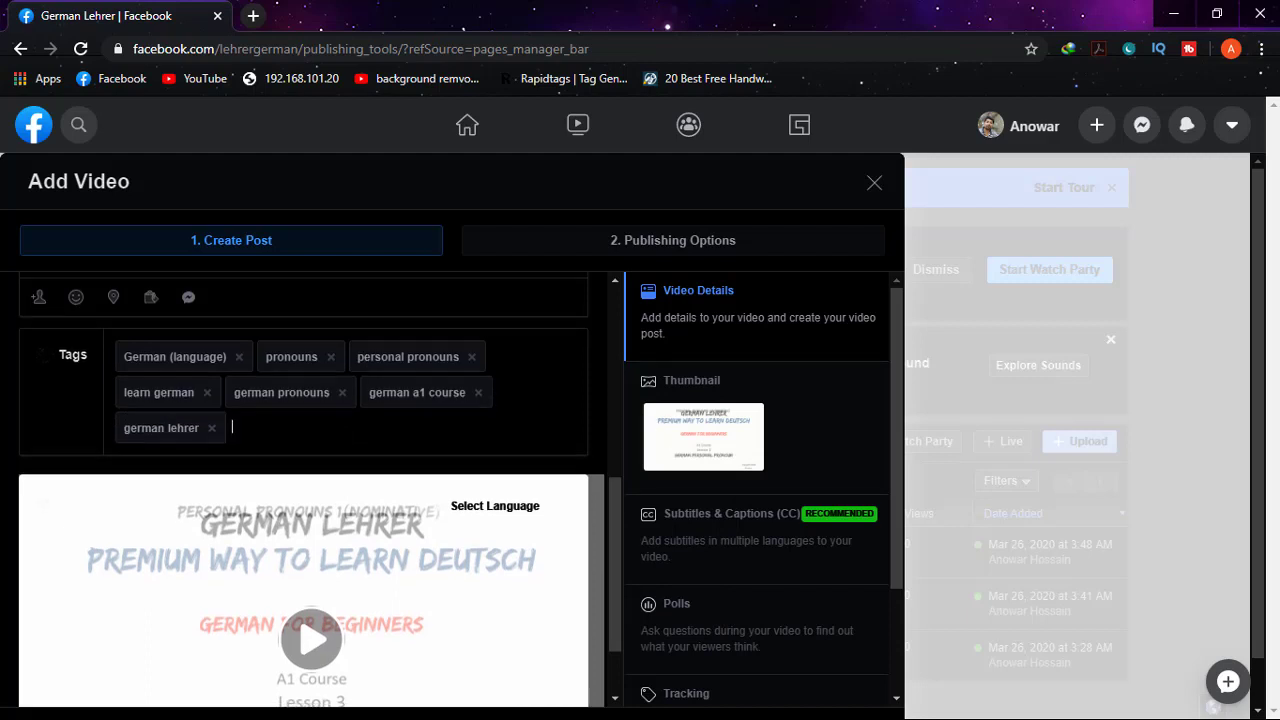
scroll(246, 380, down, 1)
scroll(246, 380, up, 1)
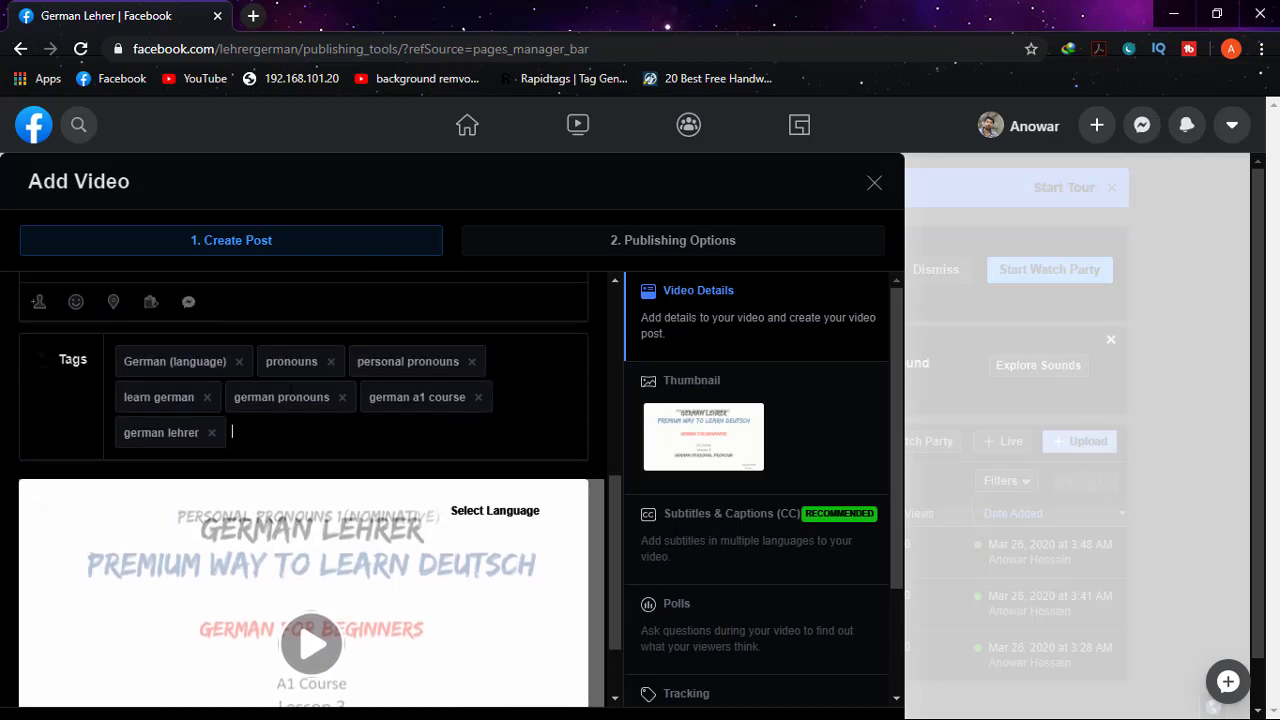
scroll(318, 428, down, 1)
scroll(318, 428, down, 1)
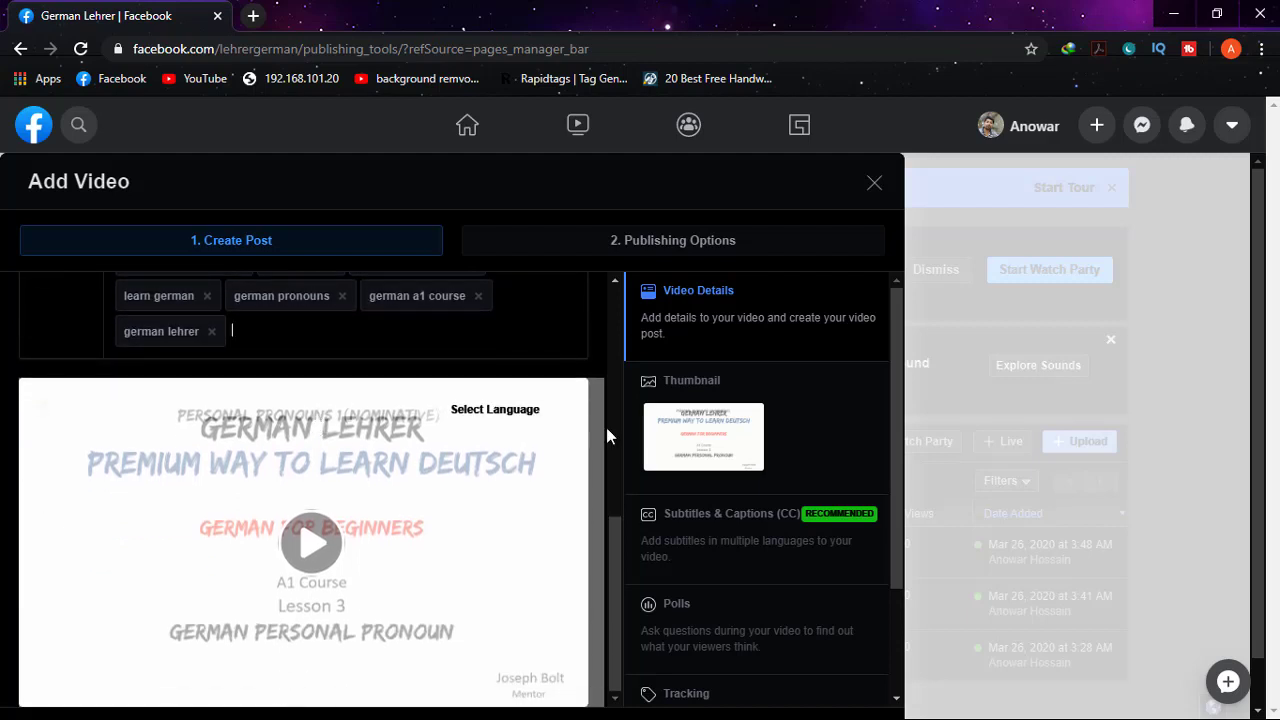
Set the Lesson 3 JPG as the video's custom thumbnail image.
click(691, 455)
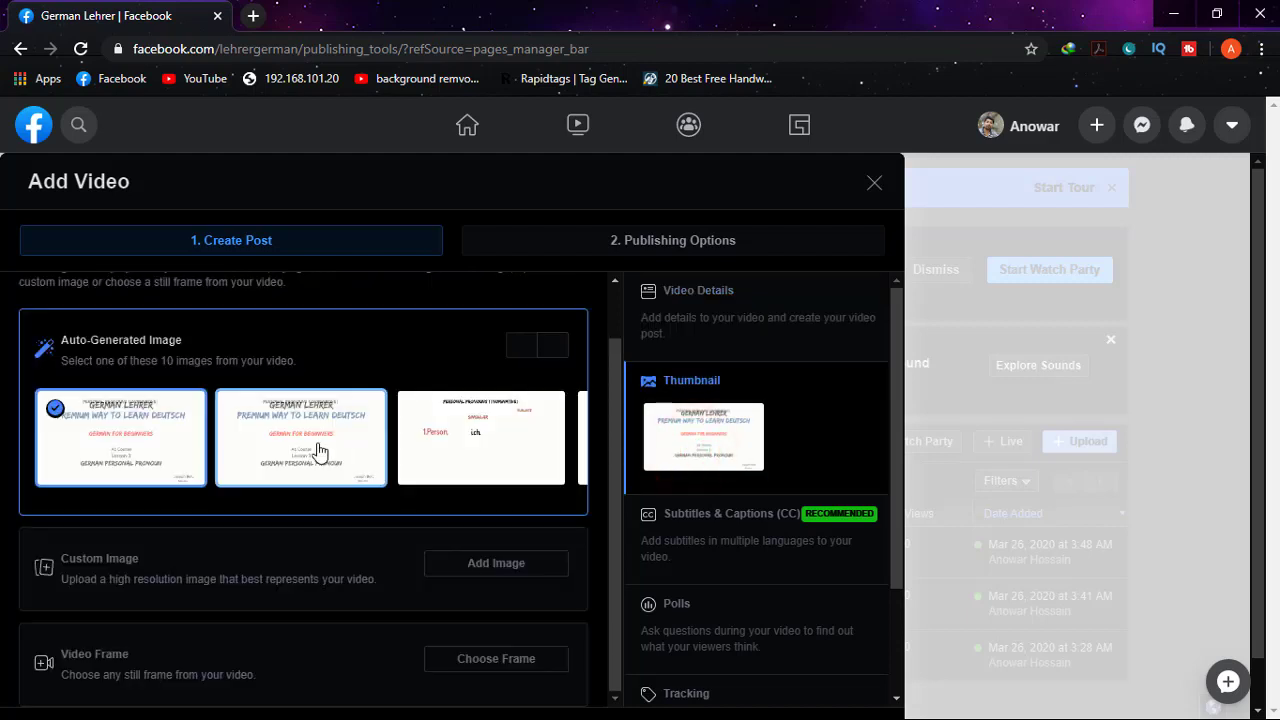
click(553, 350)
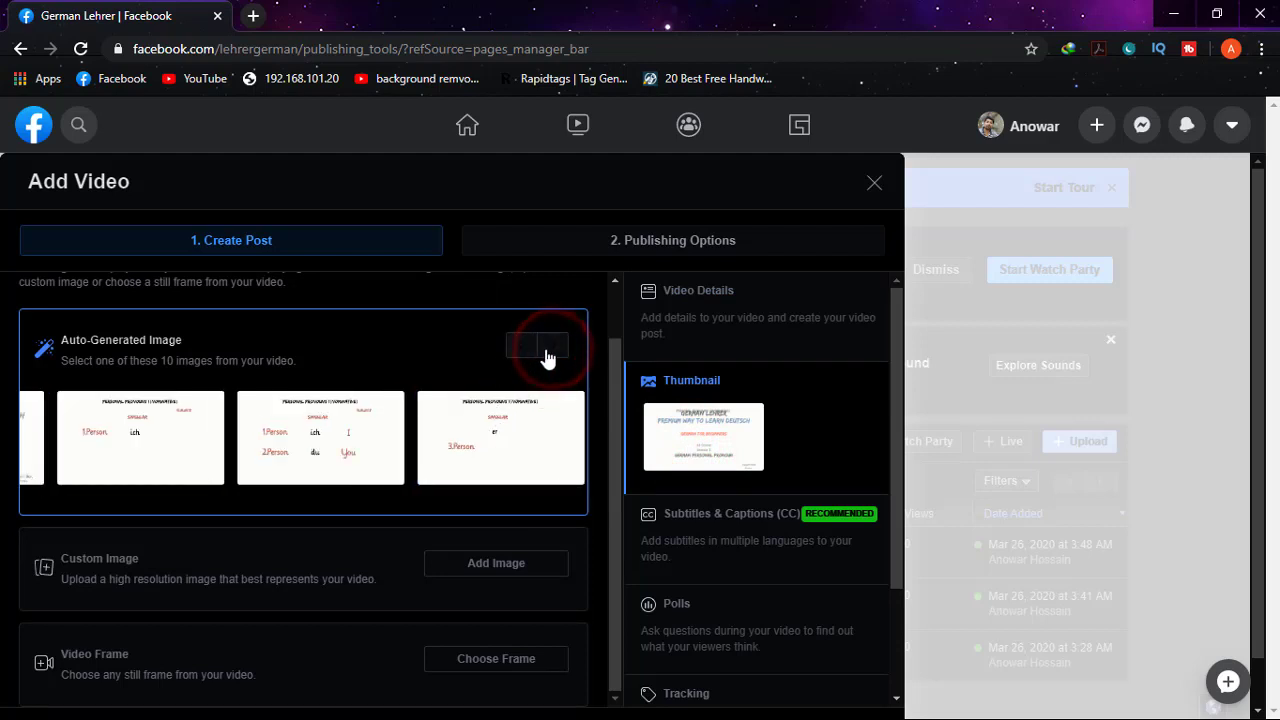
click(524, 352)
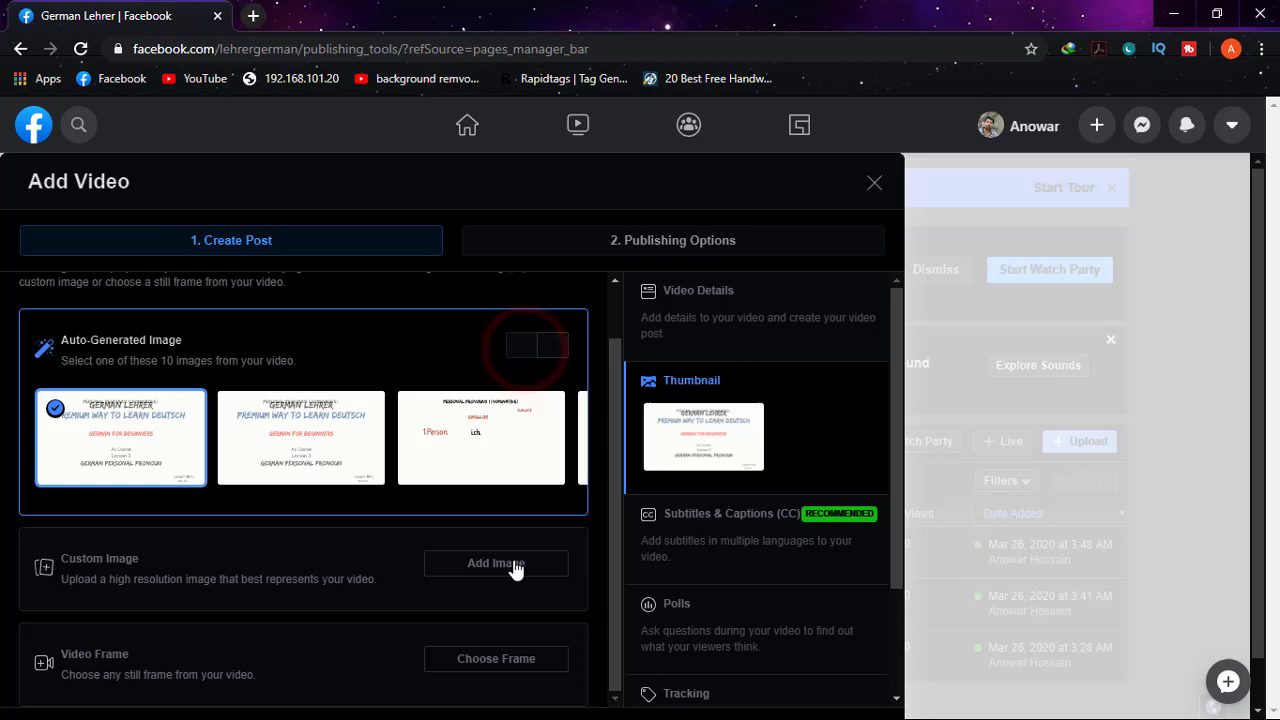
click(265, 570)
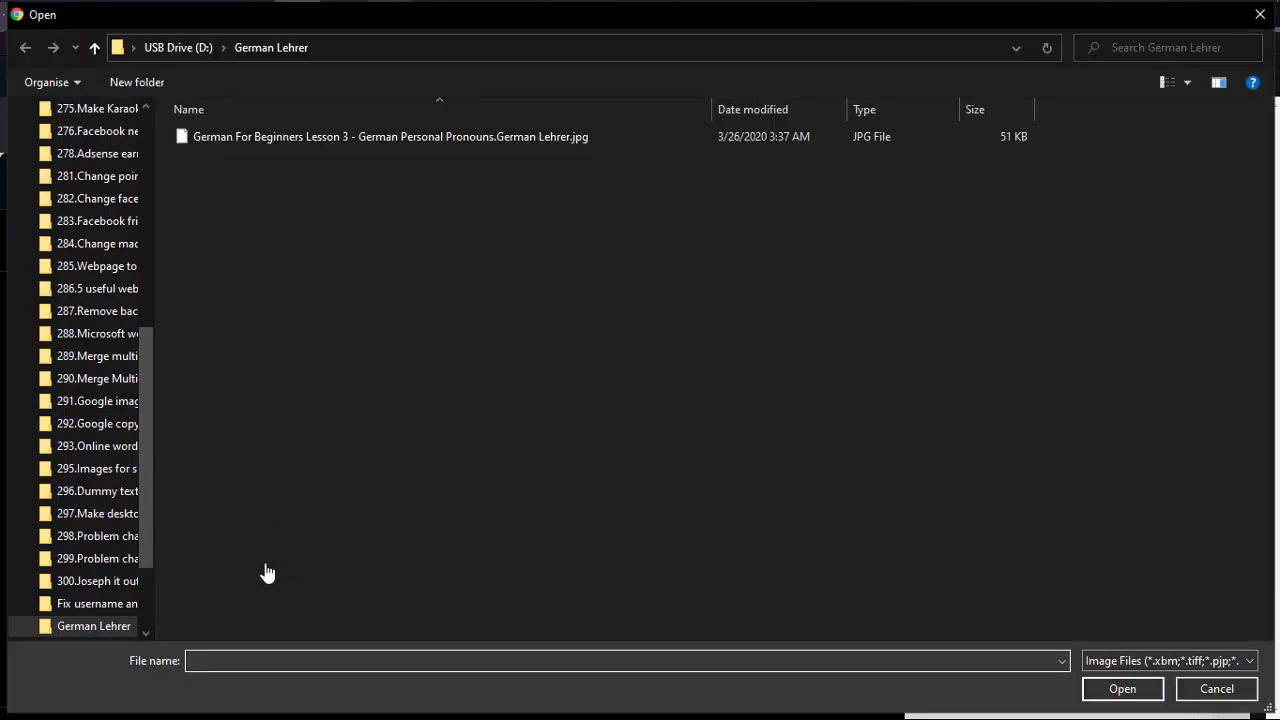
click(286, 136)
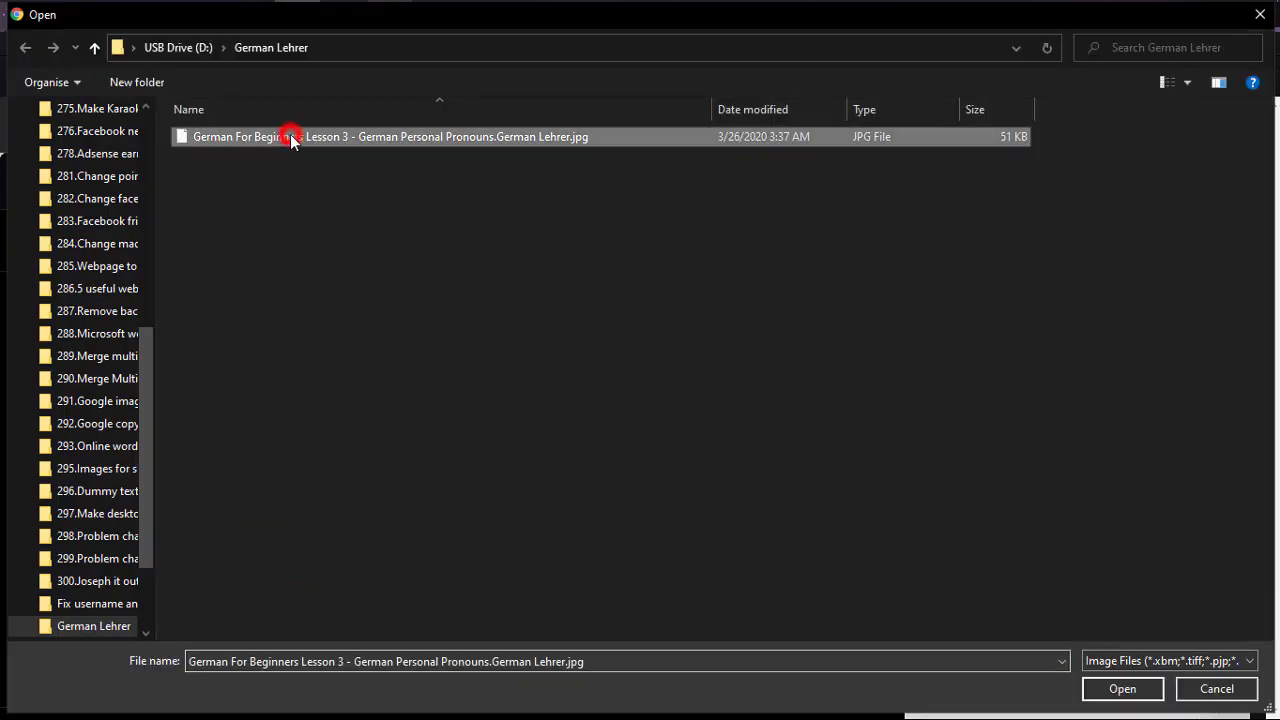
double_click(434, 138)
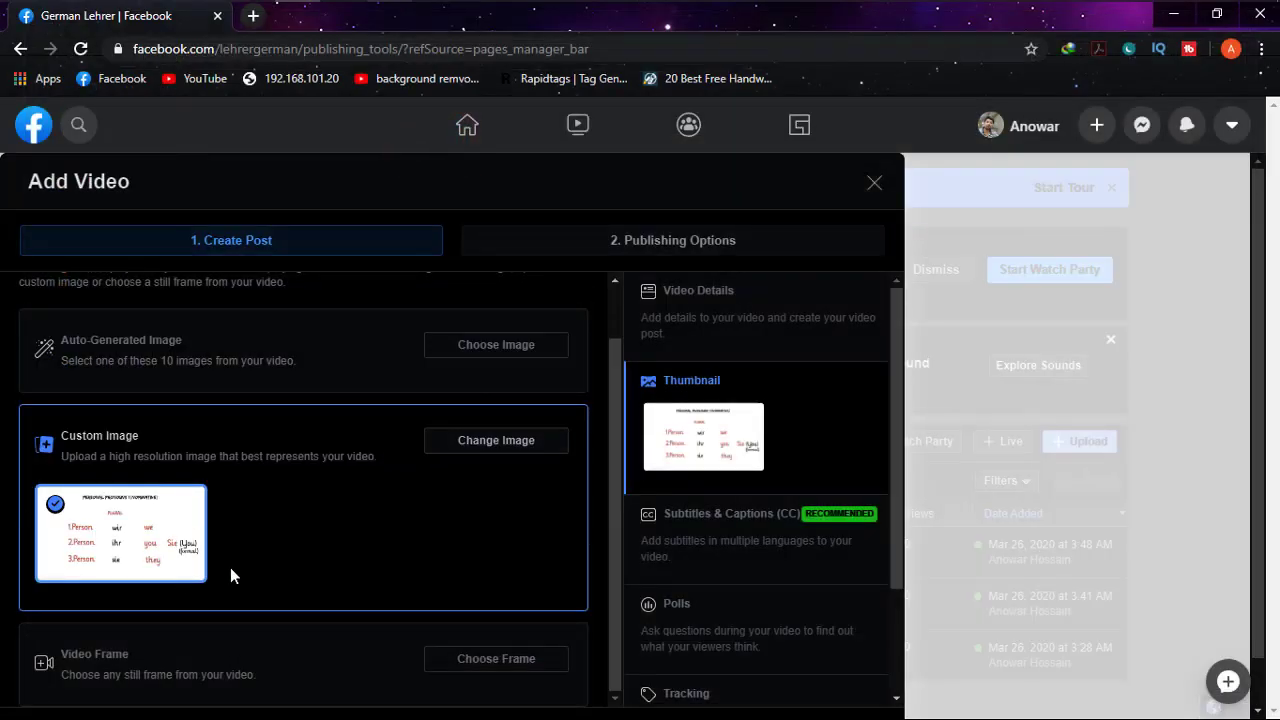
Return to Video Details and look over the video's tags.
scroll(343, 532, down, 1)
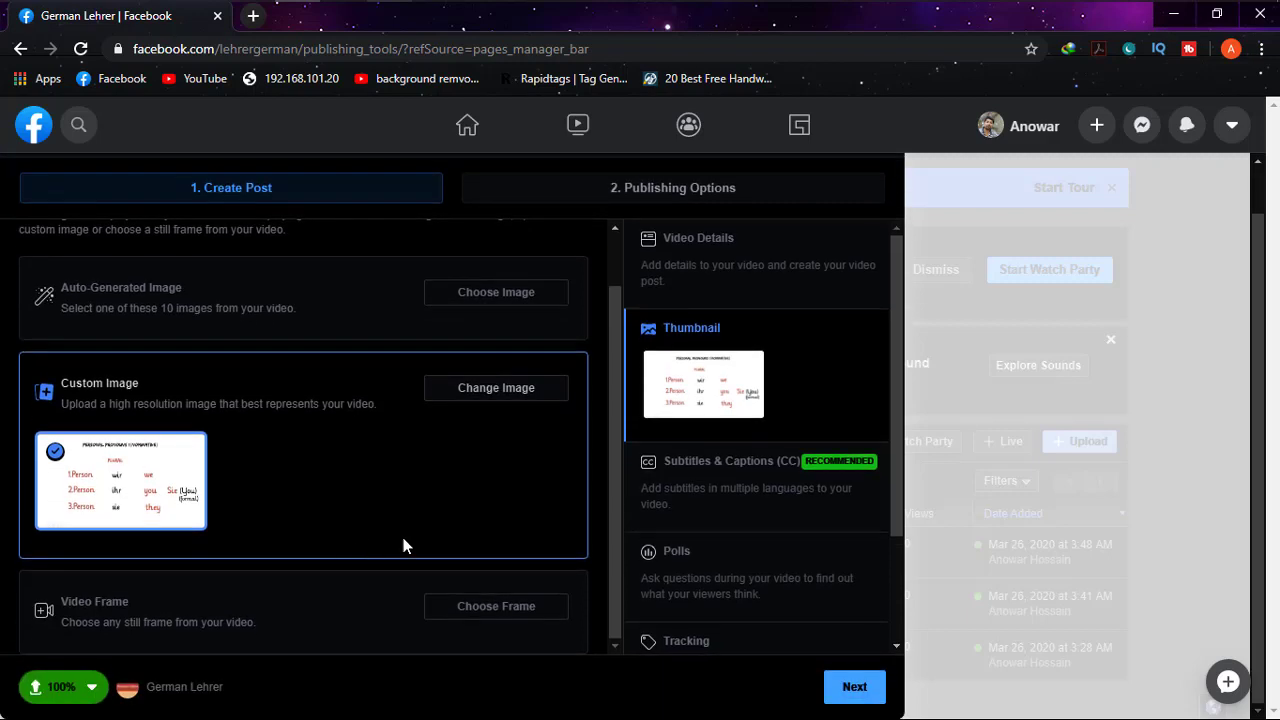
scroll(407, 540, up, 1)
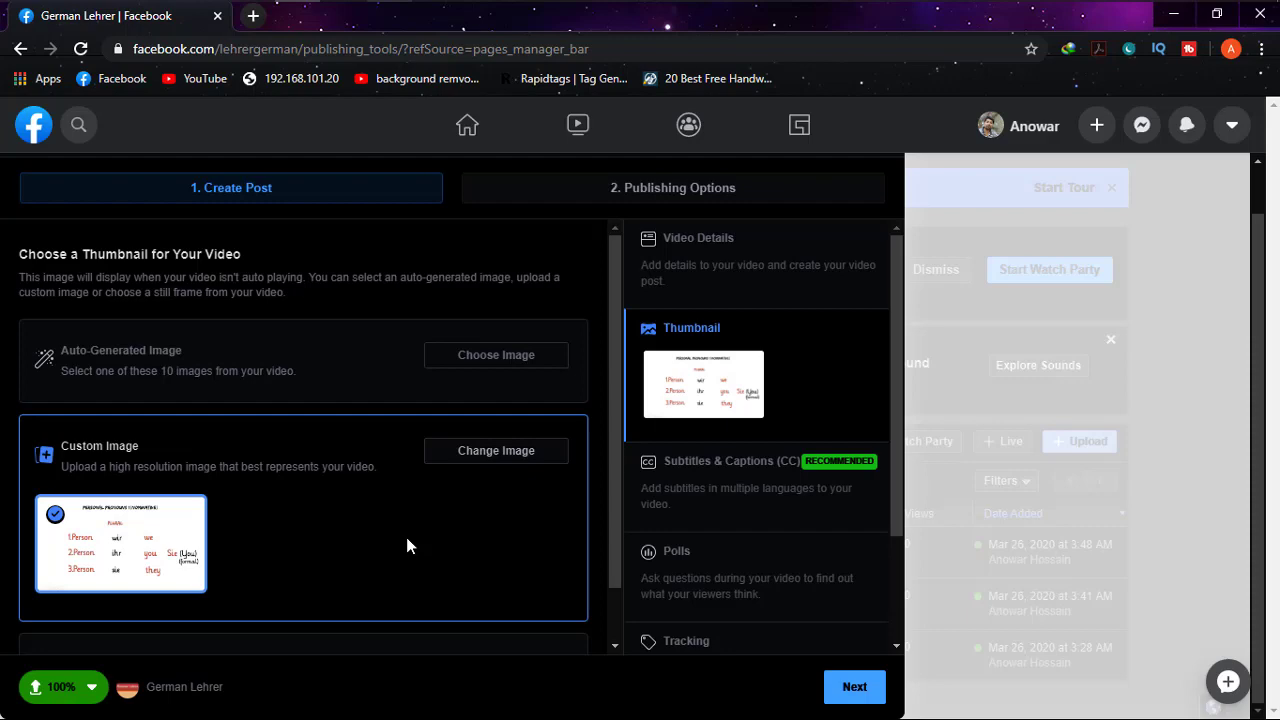
scroll(406, 538, up, 1)
click(665, 305)
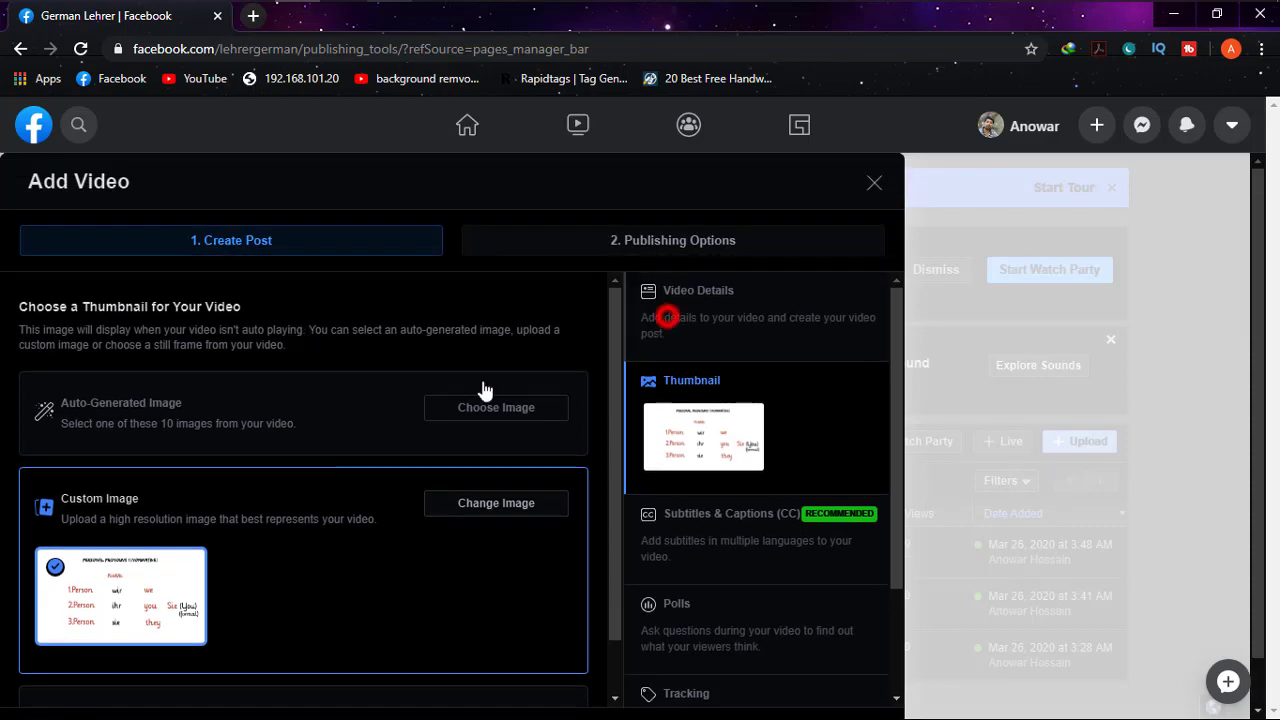
scroll(435, 443, down, 3)
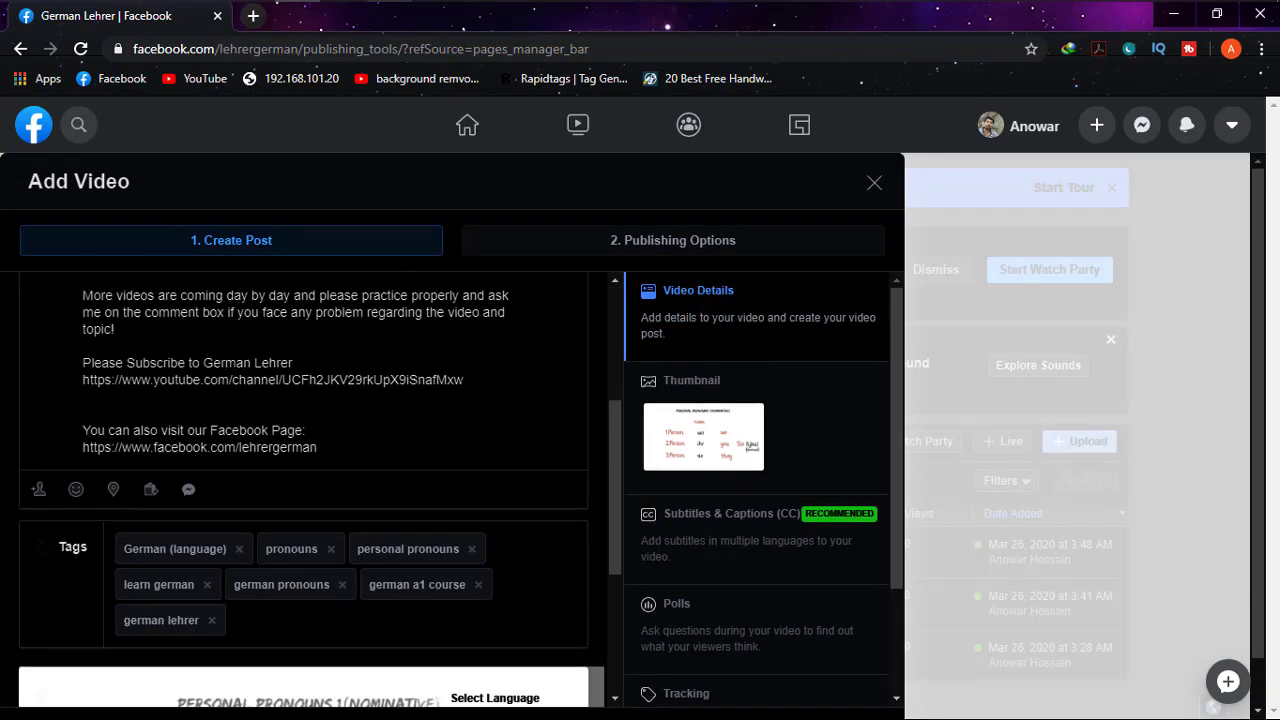
scroll(435, 445, down, 3)
scroll(436, 457, down, 1)
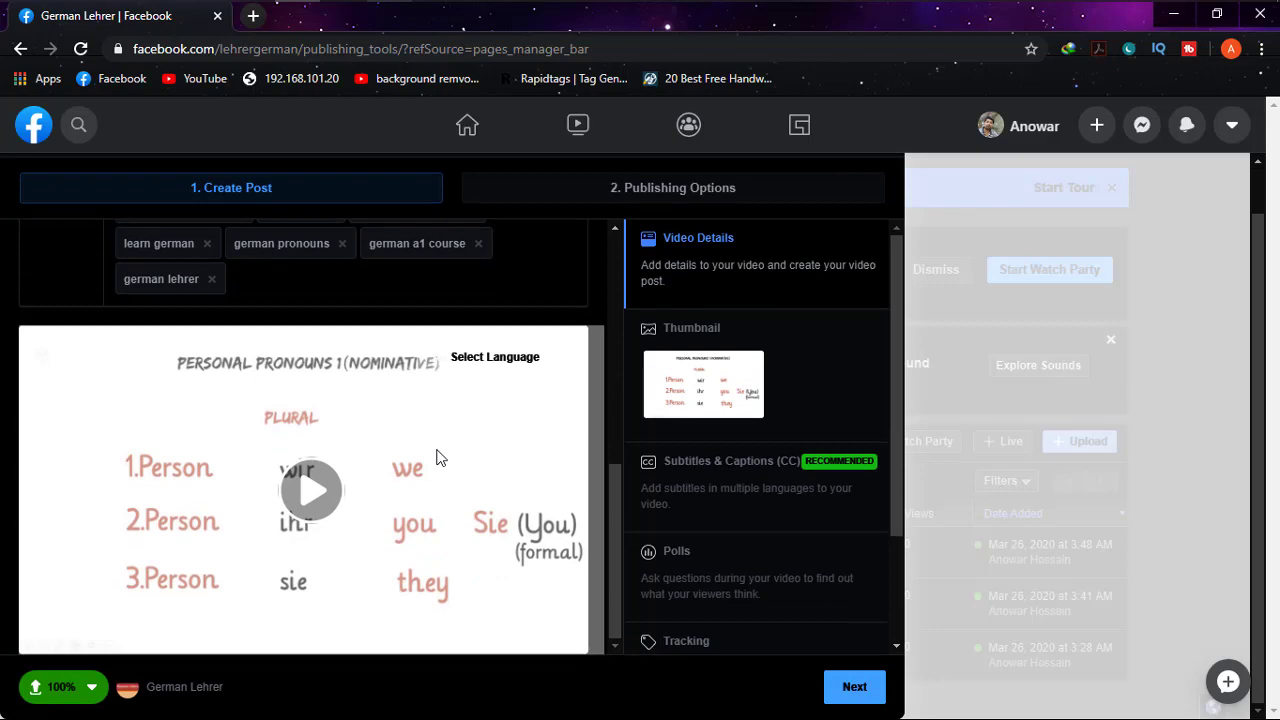
scroll(475, 390, up, 3)
scroll(475, 390, up, 3)
Review Publishing Options through Moderation, keeping Publish now, News Feed, Watch and embedding enabled.
click(546, 190)
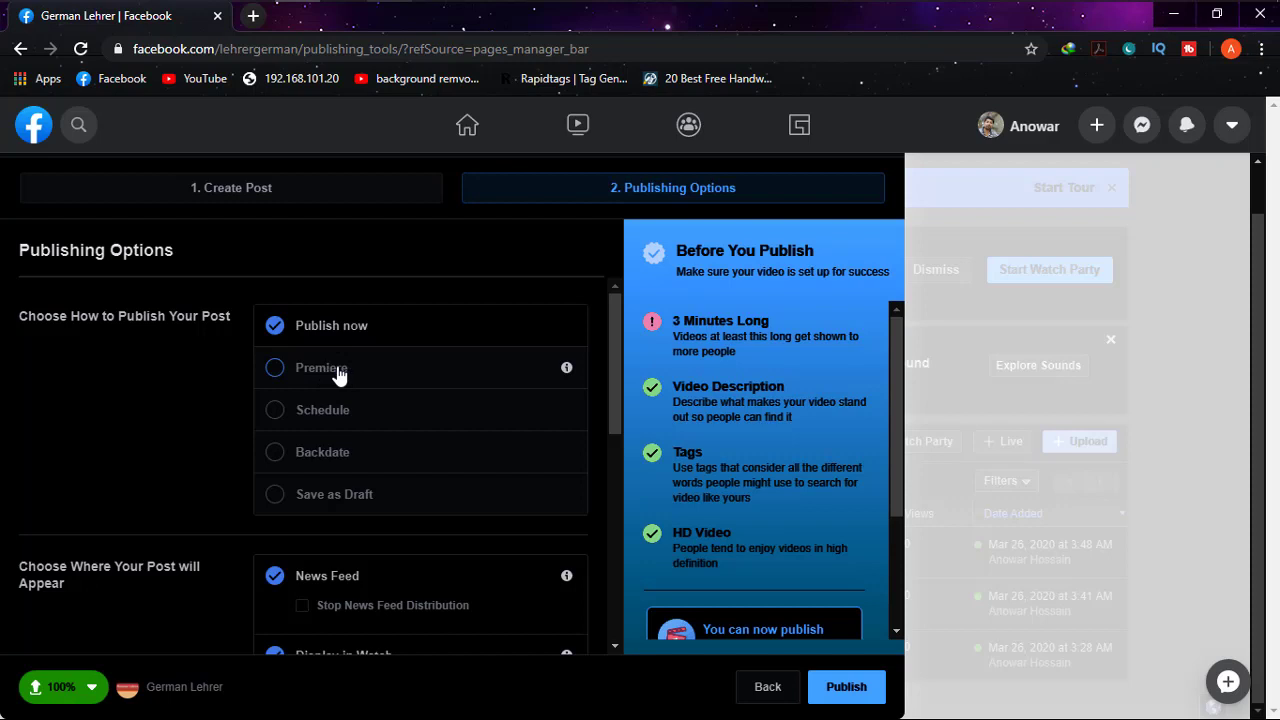
scroll(209, 385, down, 2)
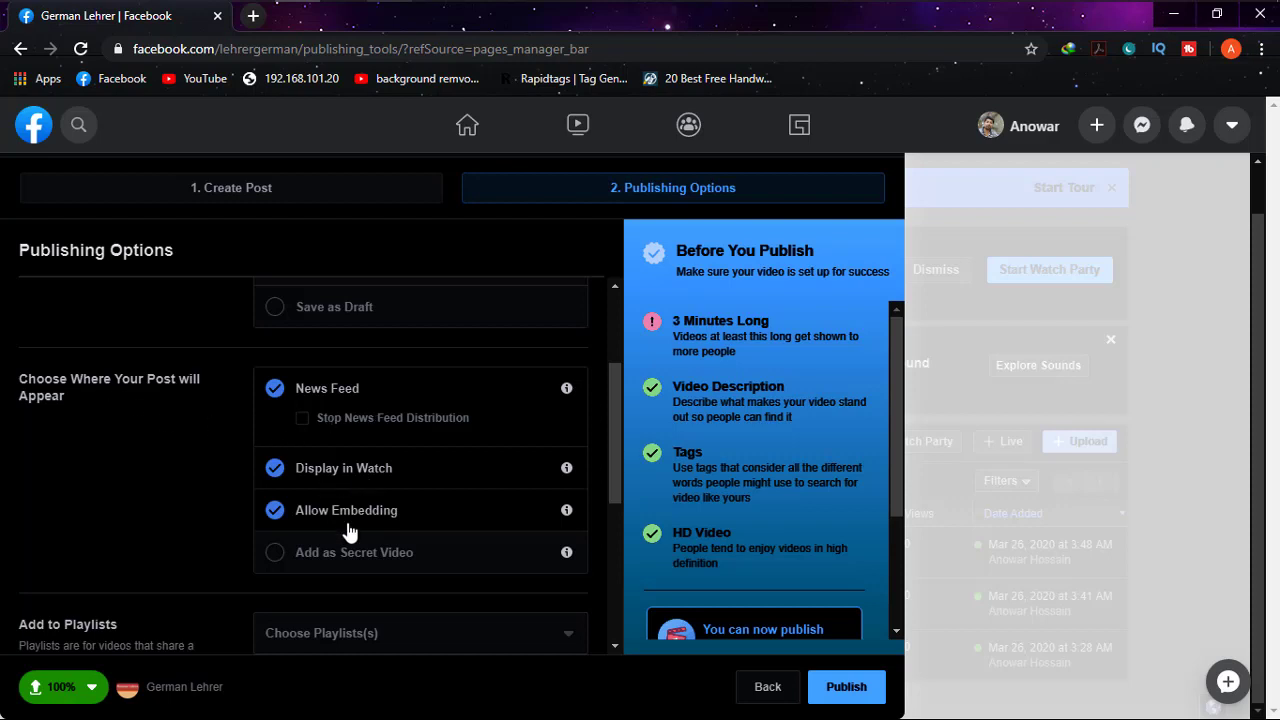
scroll(386, 451, down, 2)
scroll(386, 451, up, 2)
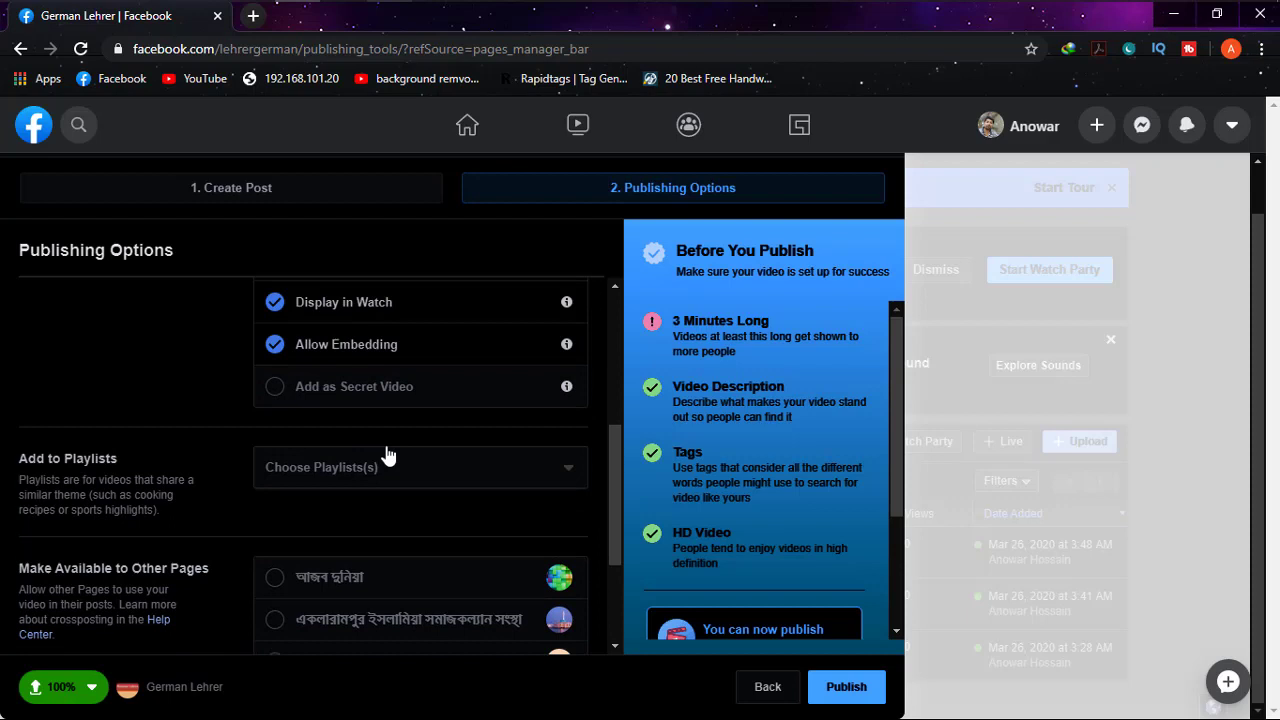
scroll(388, 455, down, 3)
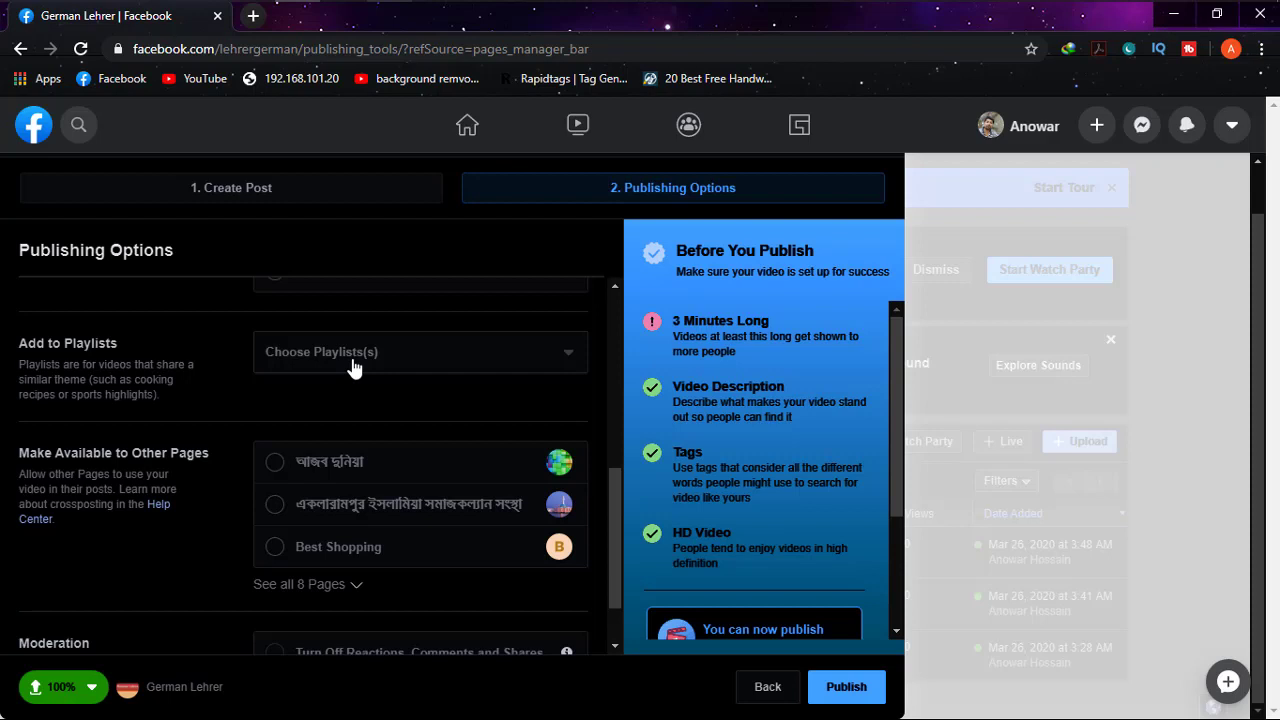
scroll(352, 368, down, 1)
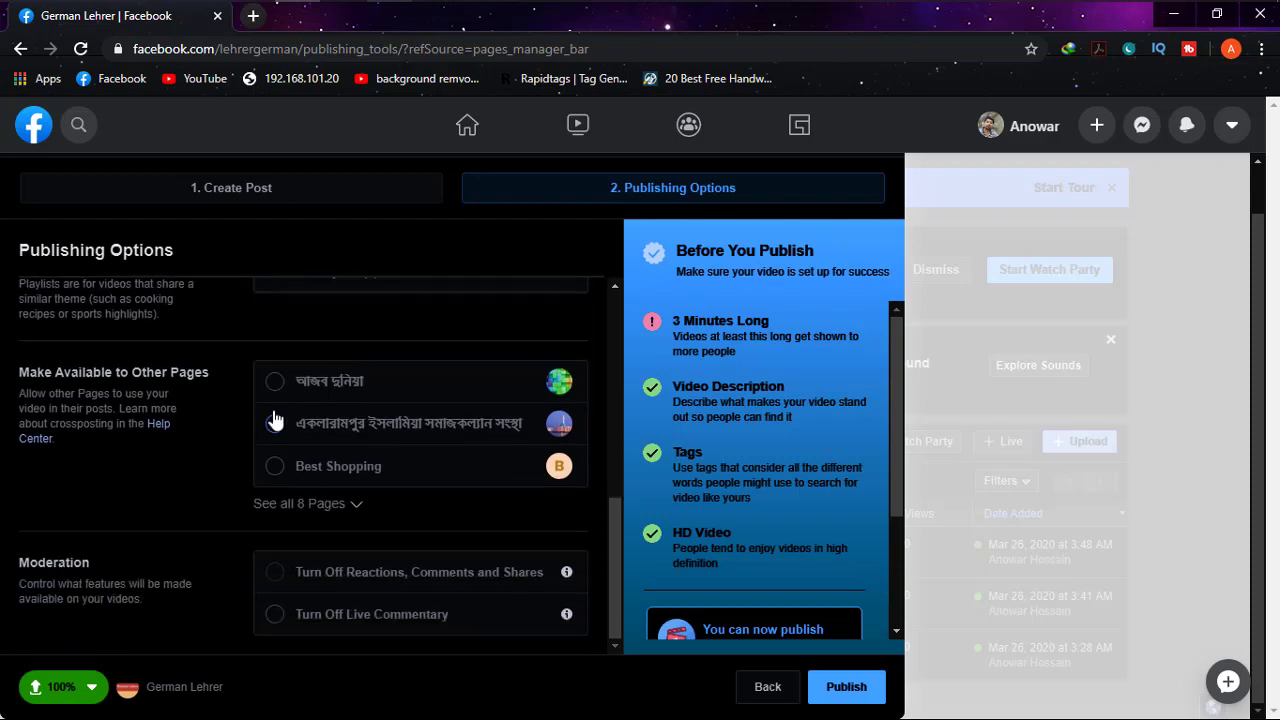
scroll(274, 418, up, 5)
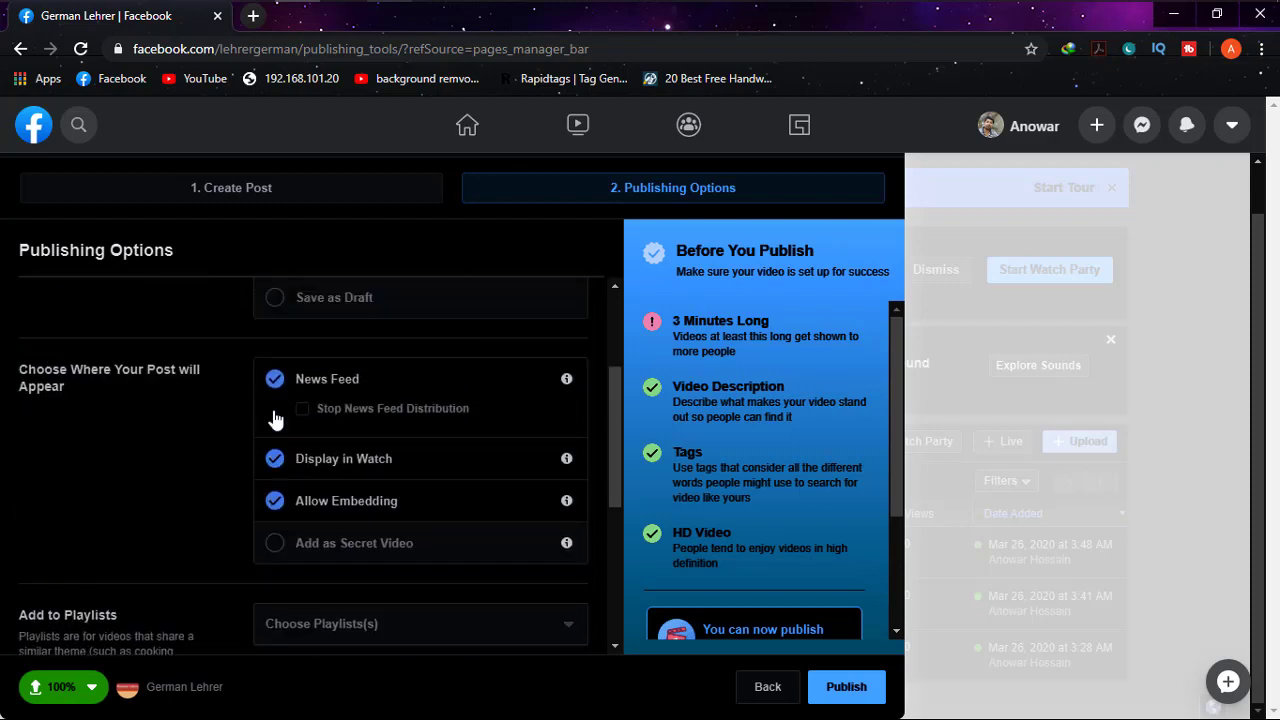
scroll(272, 420, up, 2)
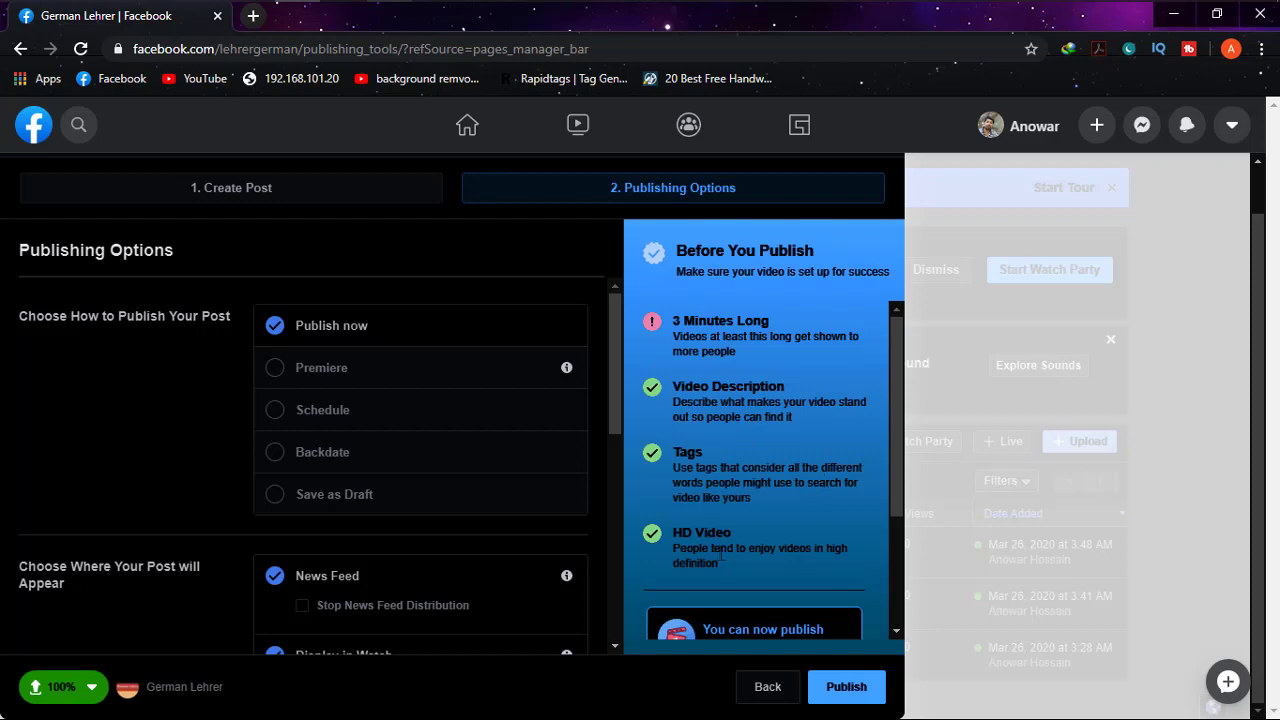
scroll(722, 543, down, 2)
scroll(437, 460, down, 4)
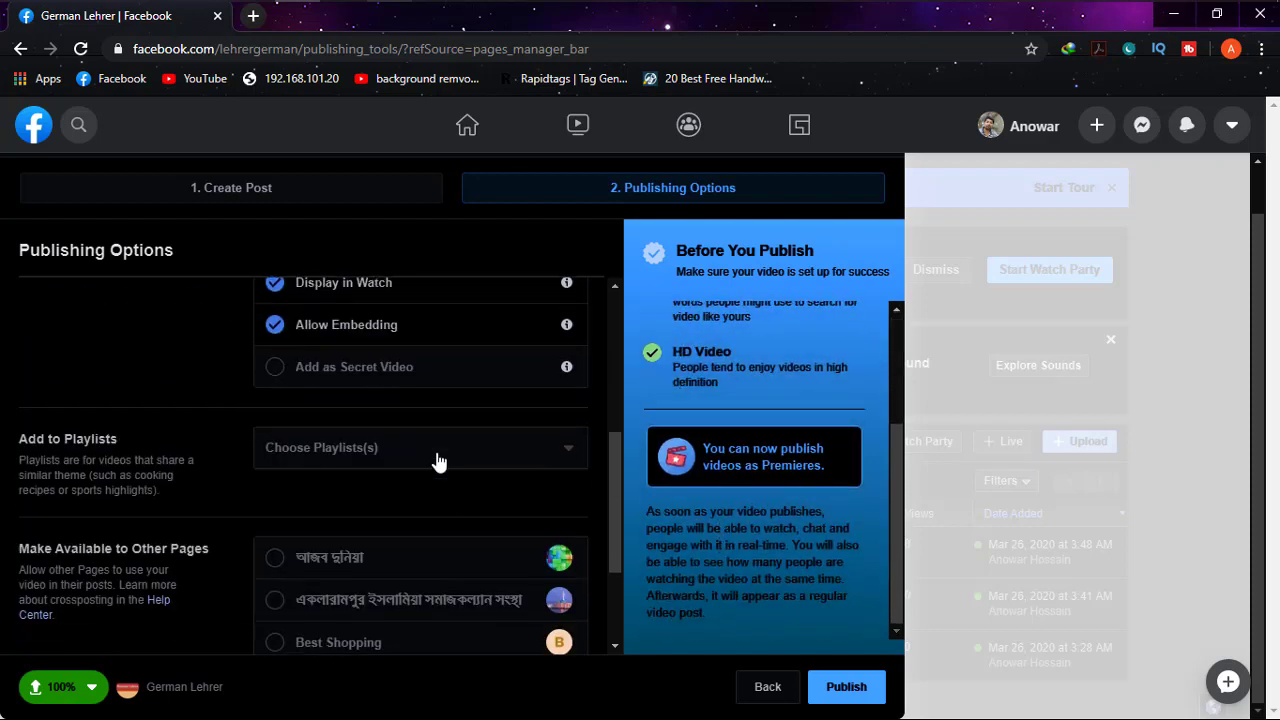
scroll(437, 460, down, 2)
click(846, 692)
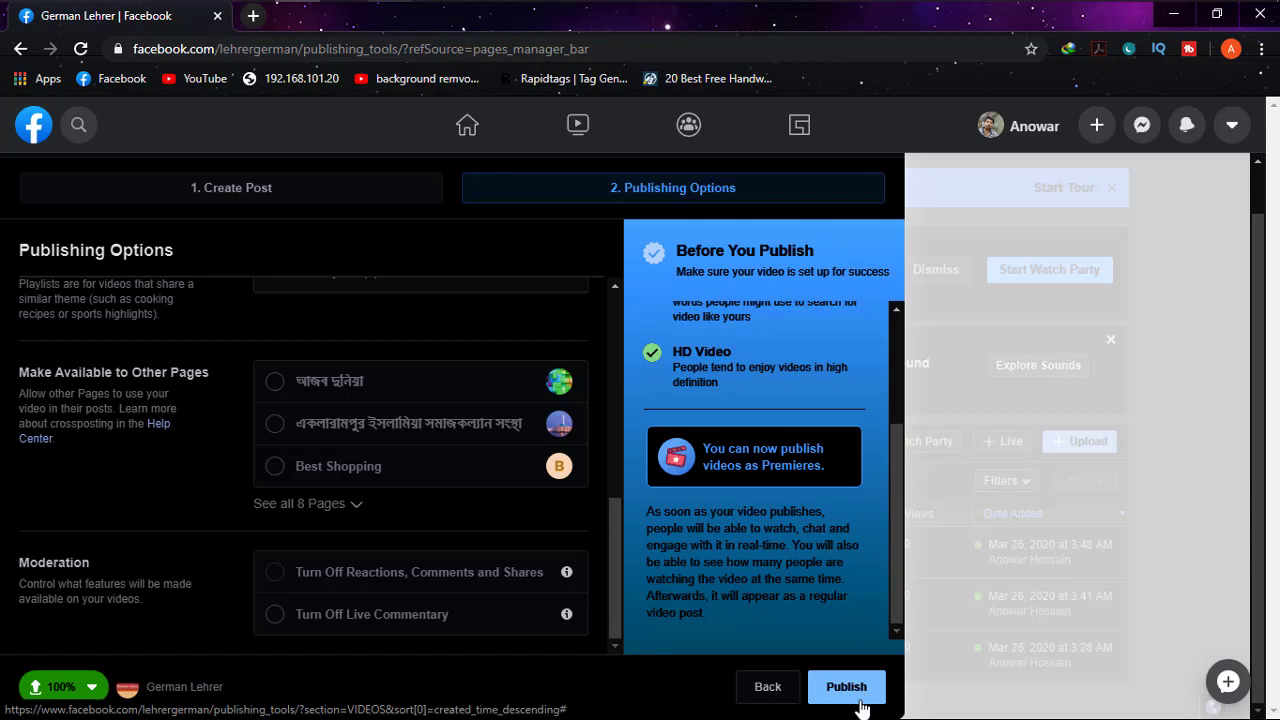
Publish the video and wait until it tops the Video Library as the fourth video.
click(861, 700)
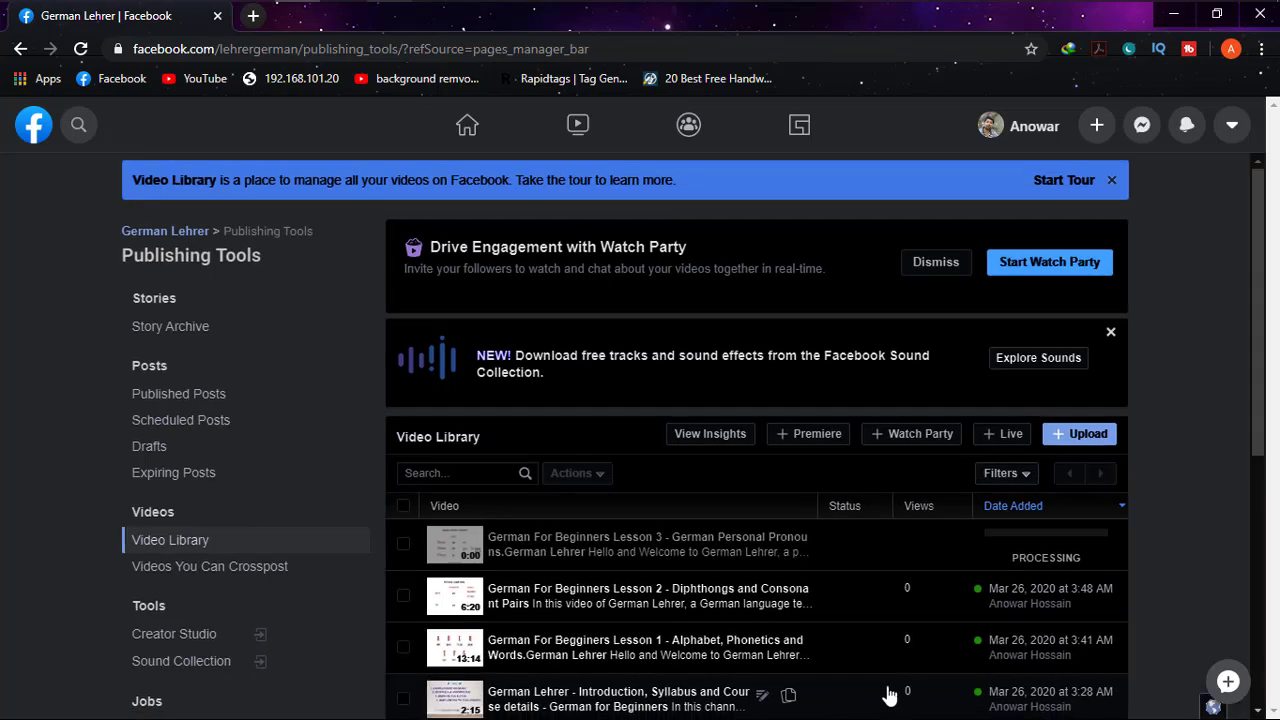
scroll(890, 692, down, 2)
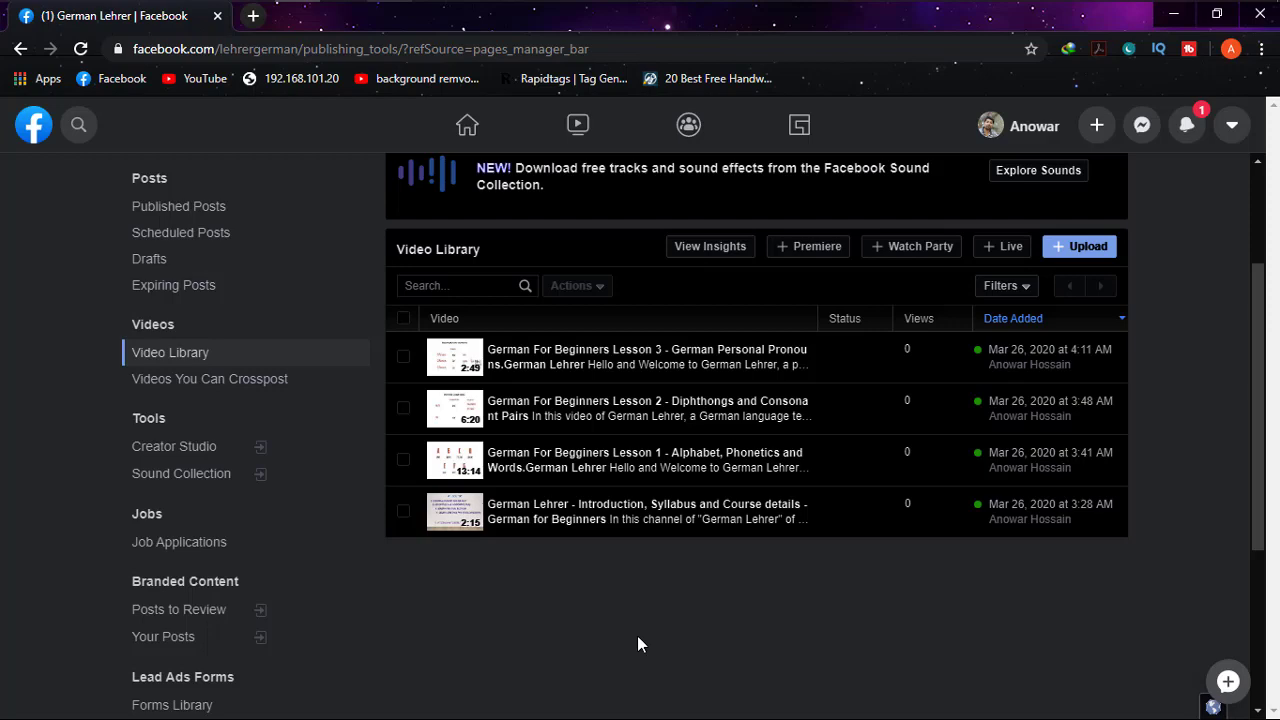
scroll(637, 635, up, 3)
scroll(637, 635, down, 3)
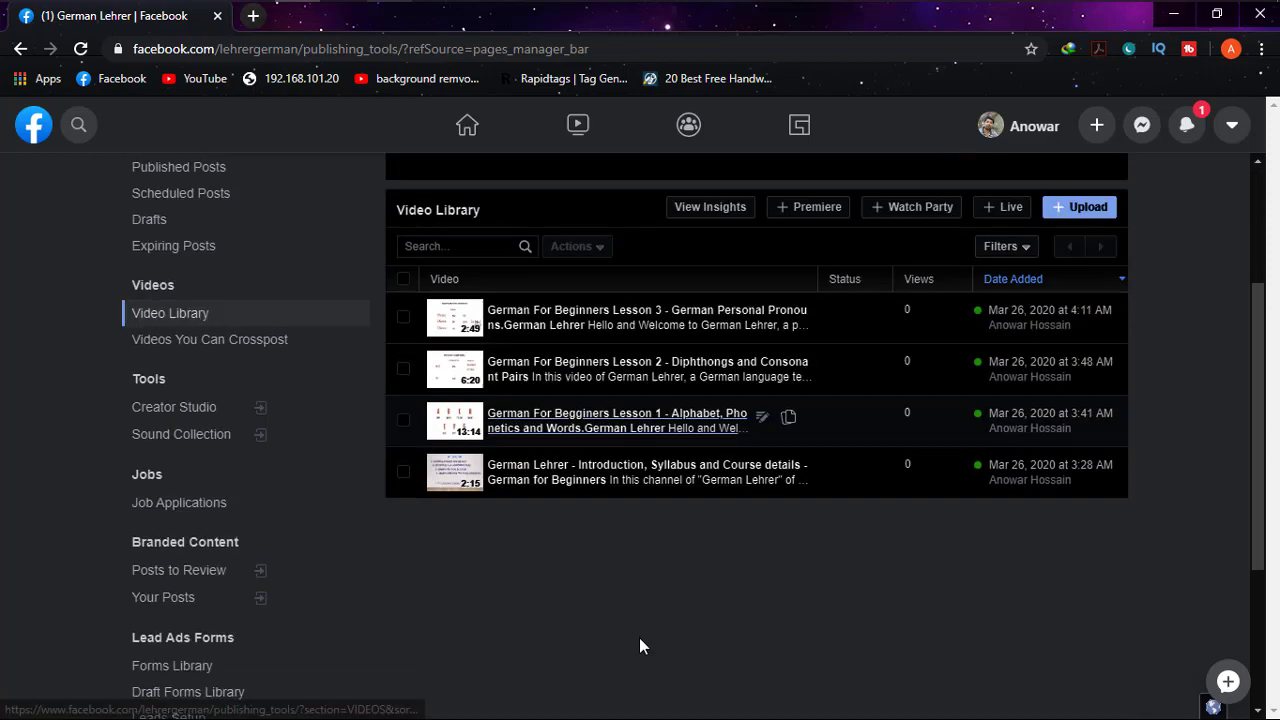
scroll(639, 637, down, 2)
scroll(640, 638, up, 2)
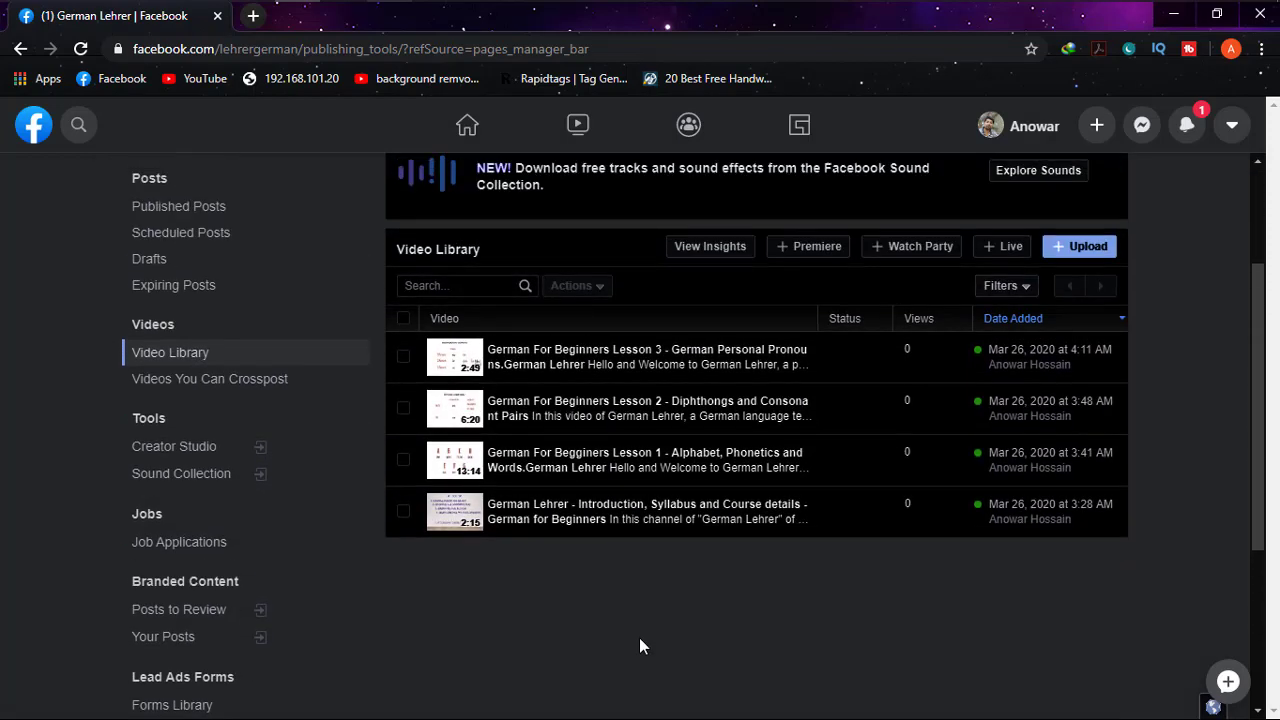
Minimise Chrome and the German Lehrer folder window, leaving the bare desktop.
click(1183, 16)
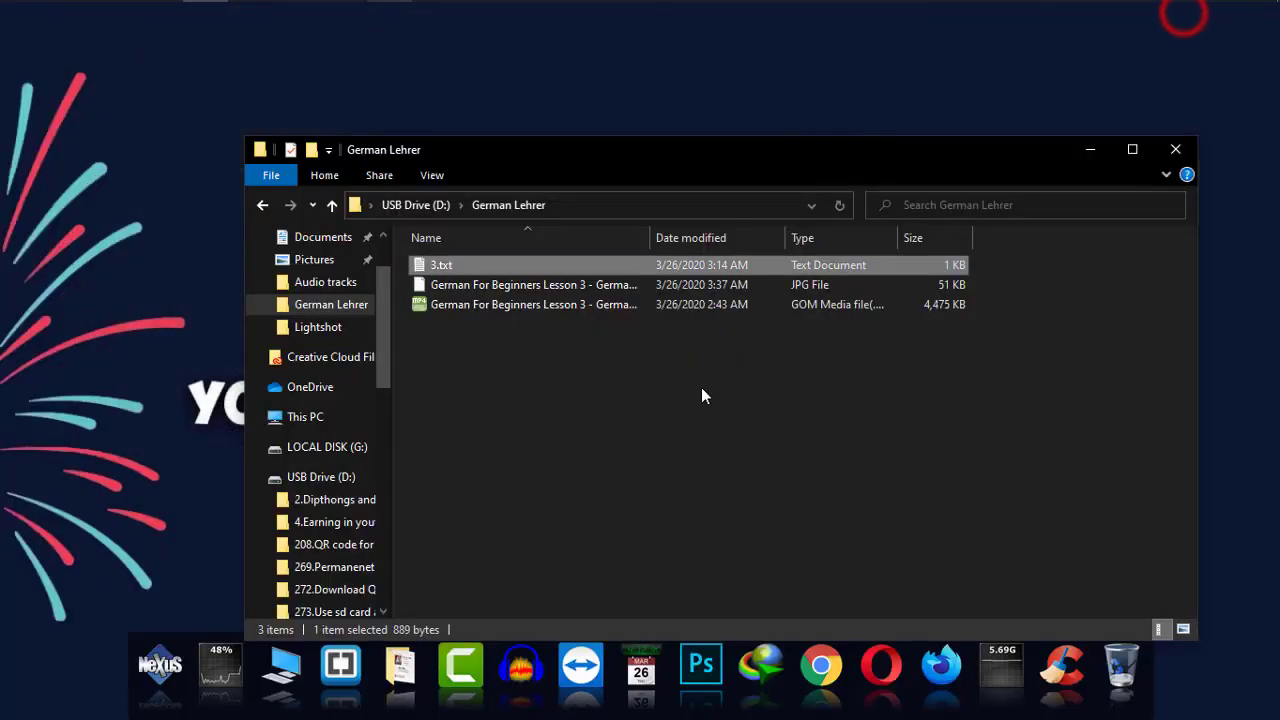
click(1094, 150)
click(640, 456)
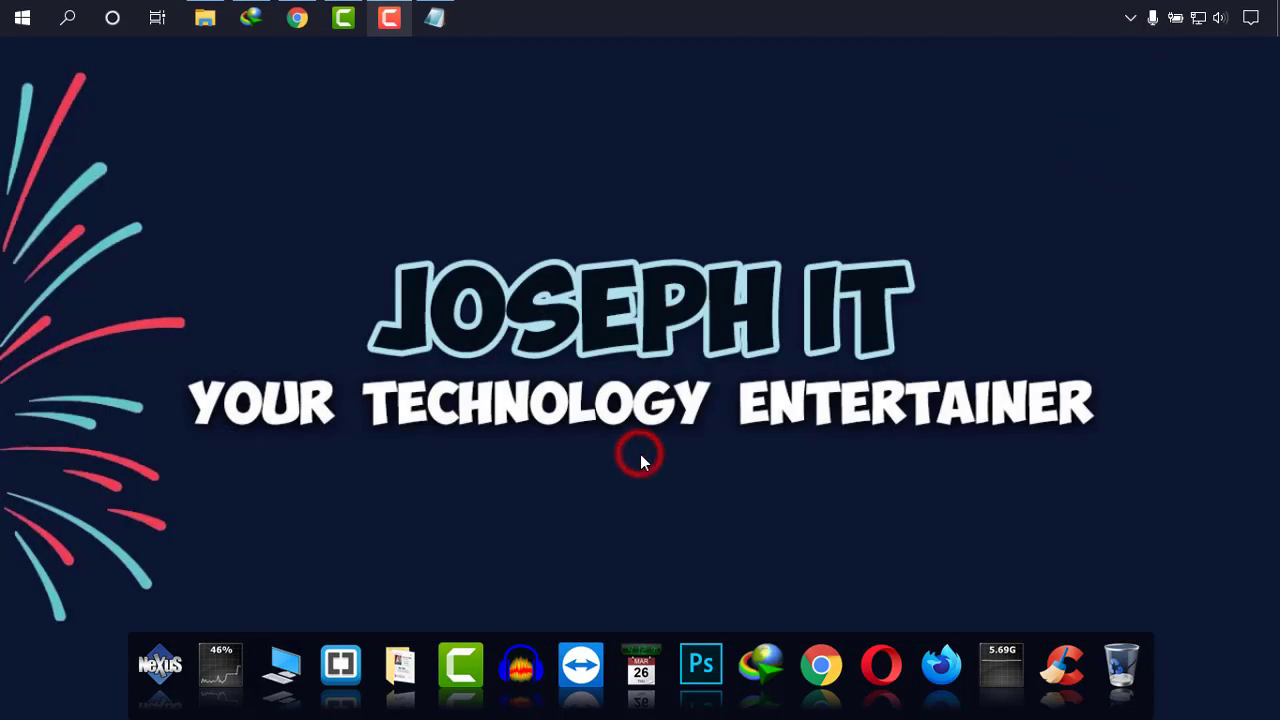